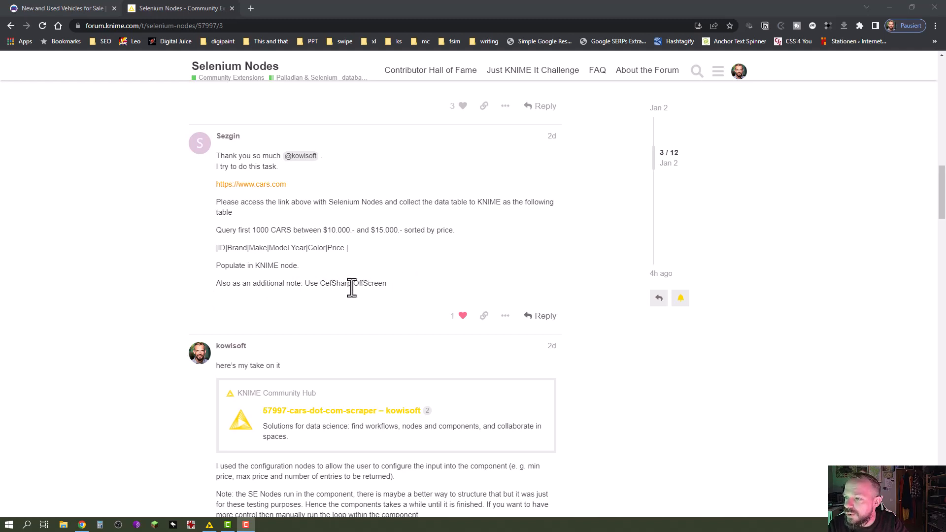
# Switch to KNIME and review the Cars.com Scraper component's price limit and entry count options without changing them.
pyautogui.click(209, 525)
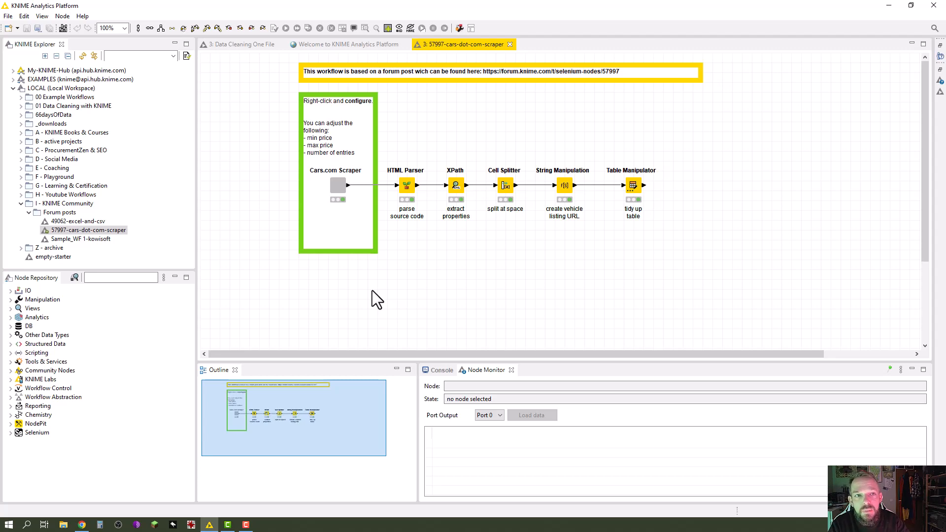
pyautogui.rightClick(339, 187)
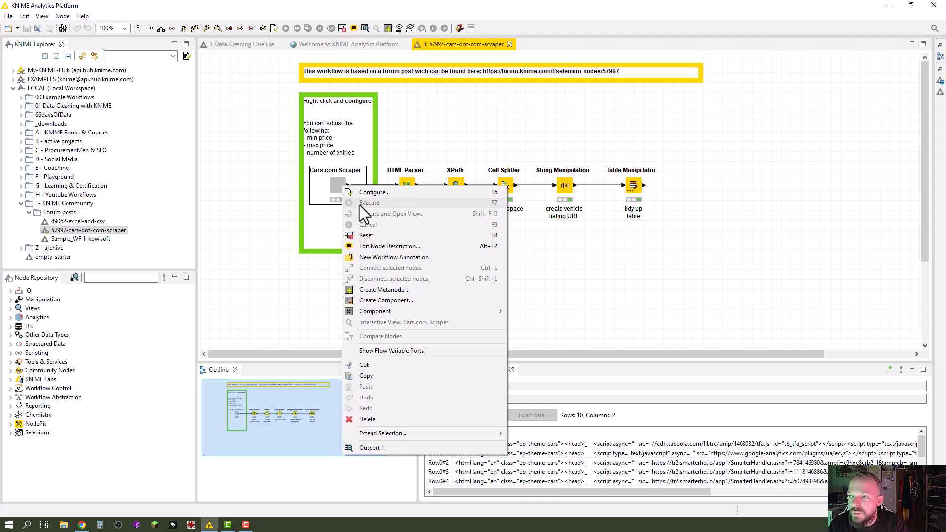
pyautogui.click(424, 192)
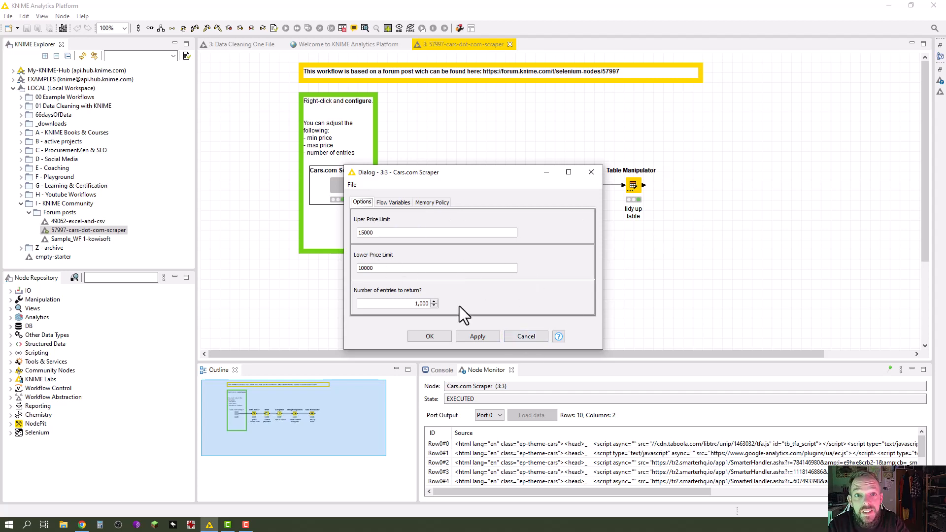
pyautogui.click(536, 336)
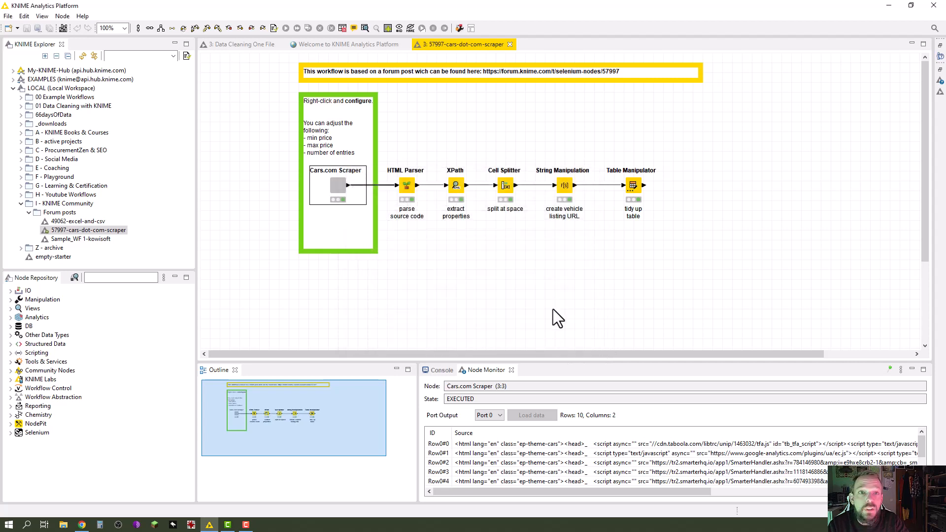
# Look inside the Cars.com Scraper component and compare its three configuration nodes with the options in the component's dialog.
pyautogui.keyDown('ctrl'); pyautogui.doubleClick(341, 184); pyautogui.keyUp('ctrl')
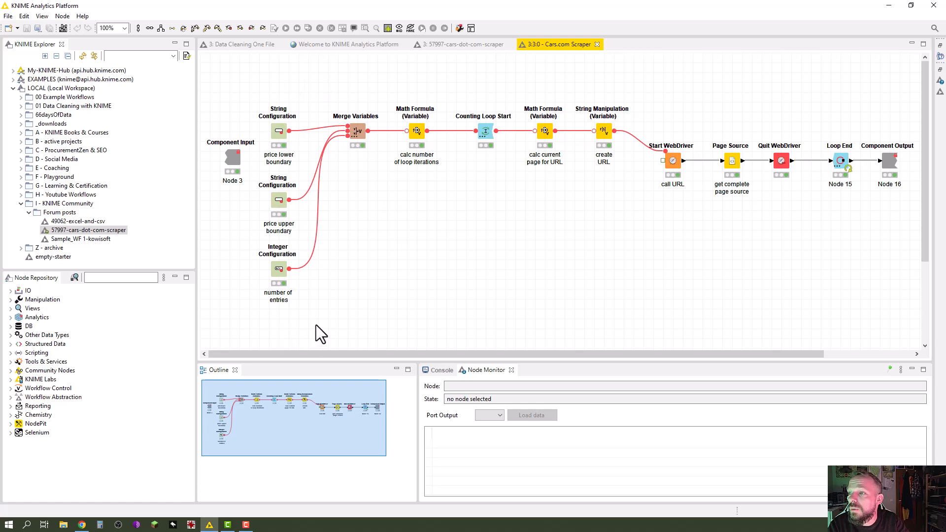
pyautogui.moveTo(315, 324); pyautogui.dragTo(265, 94)
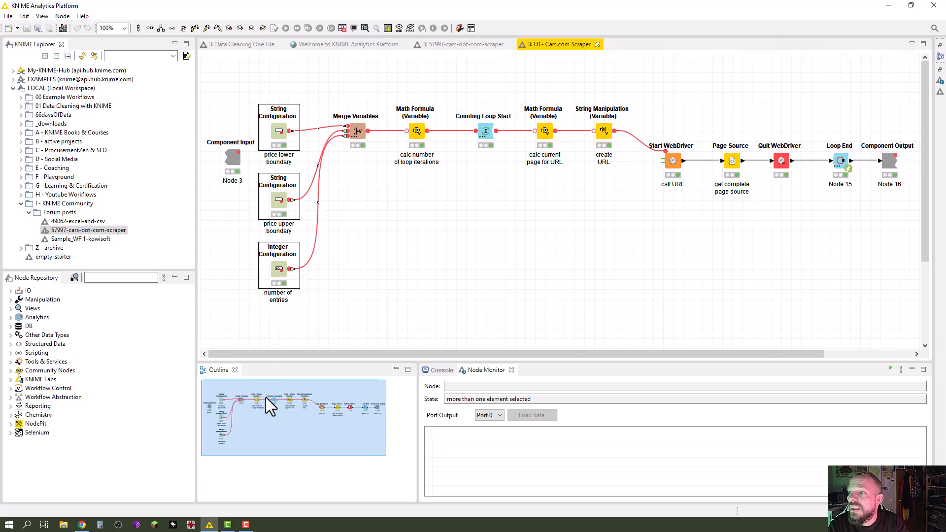
pyautogui.click(475, 45)
pyautogui.rightClick(332, 183)
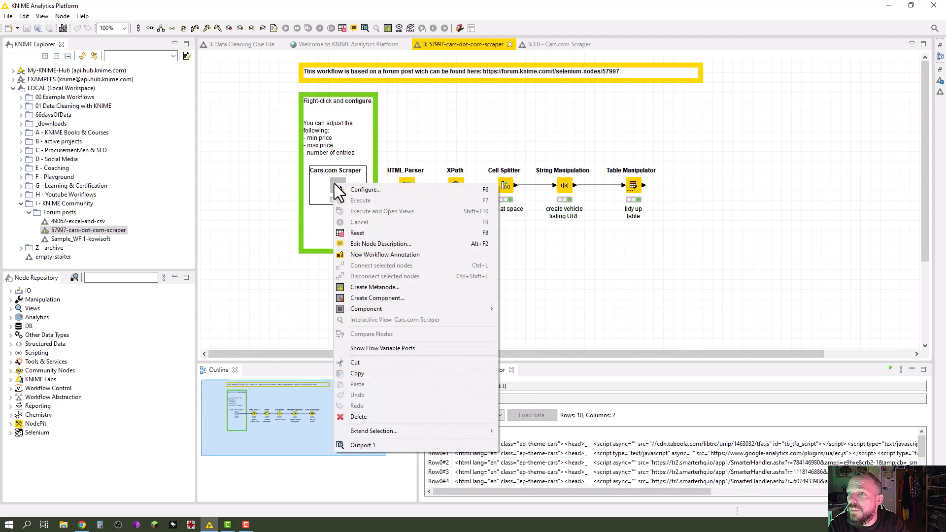
pyautogui.click(358, 192)
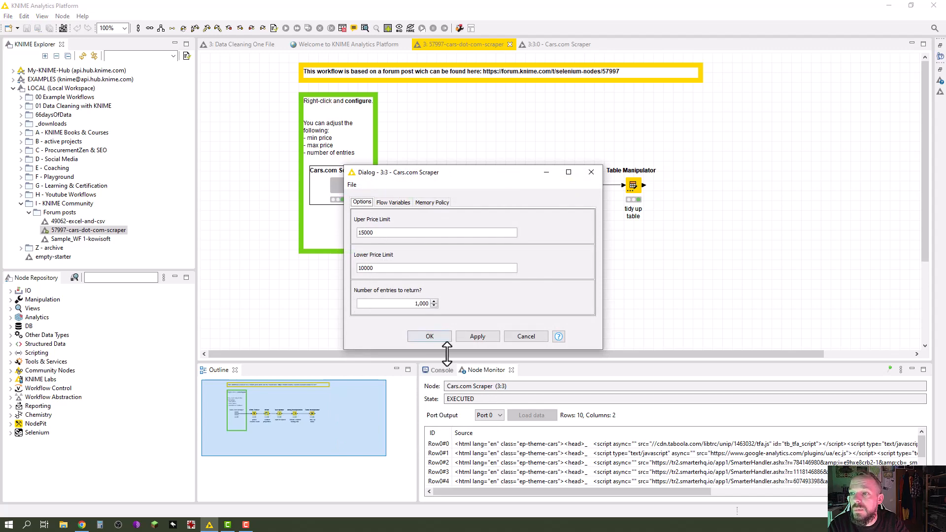
pyautogui.click(529, 337)
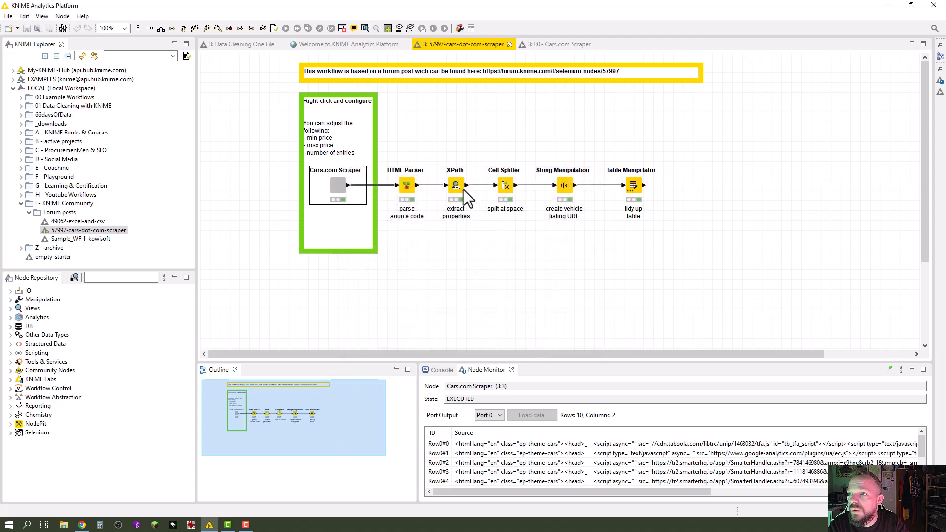
pyautogui.click(531, 45)
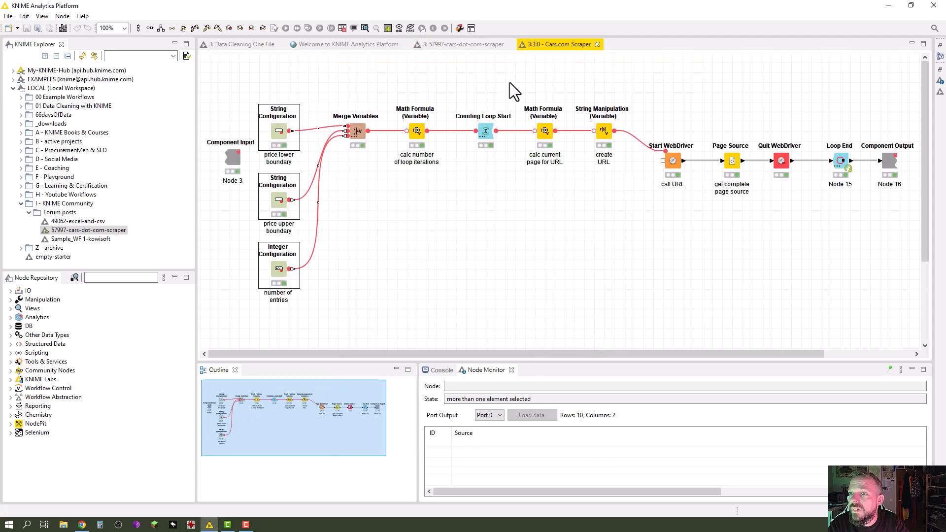
# Inspect the settings of the lower price, upper price and number-of-entries configuration nodes without changing them.
pyautogui.doubleClick(279, 135)
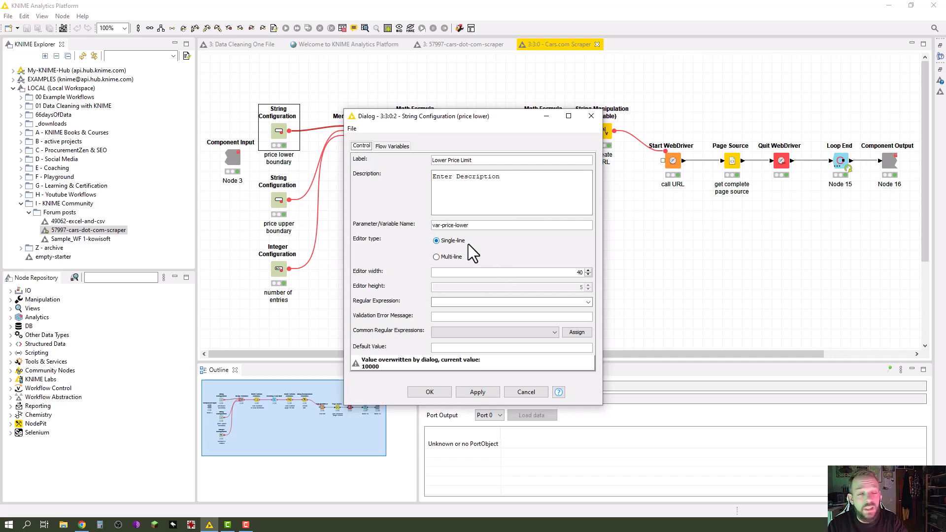
pyautogui.click(527, 392)
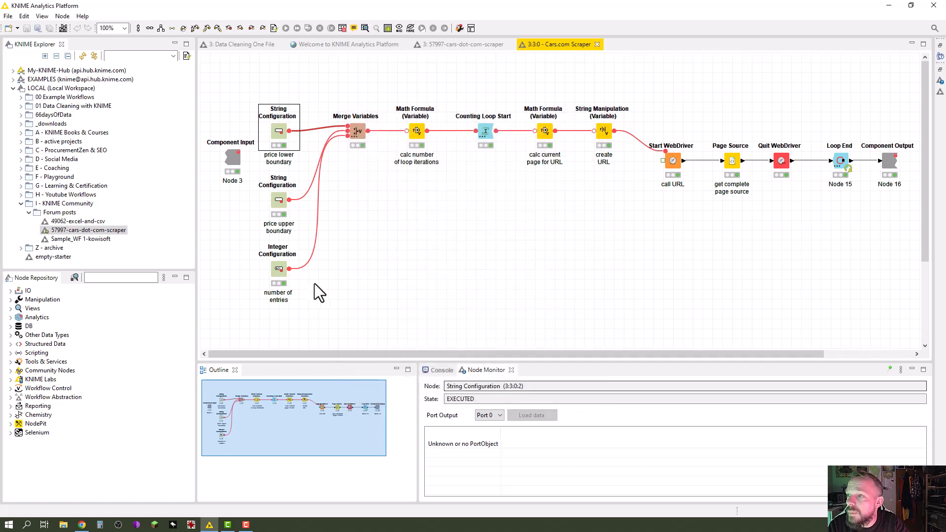
pyautogui.doubleClick(278, 204)
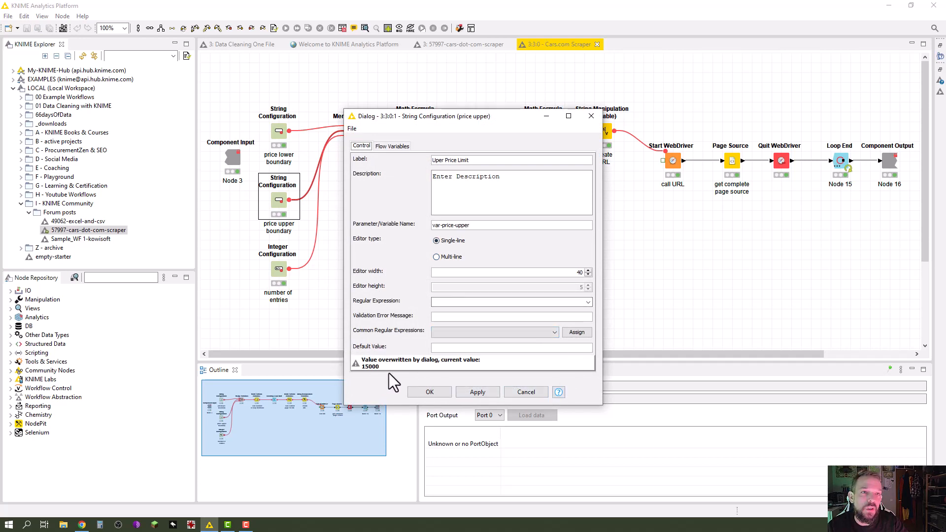
pyautogui.click(519, 391)
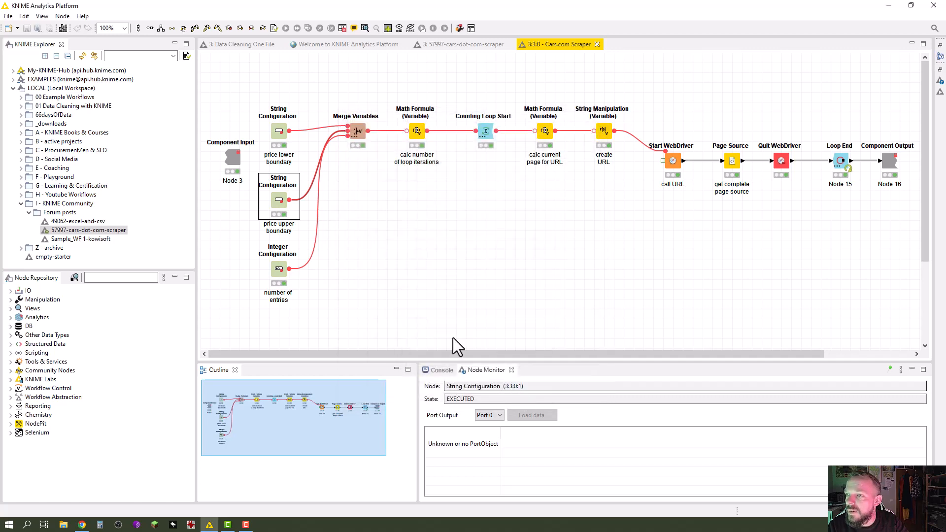
pyautogui.rightClick(278, 276)
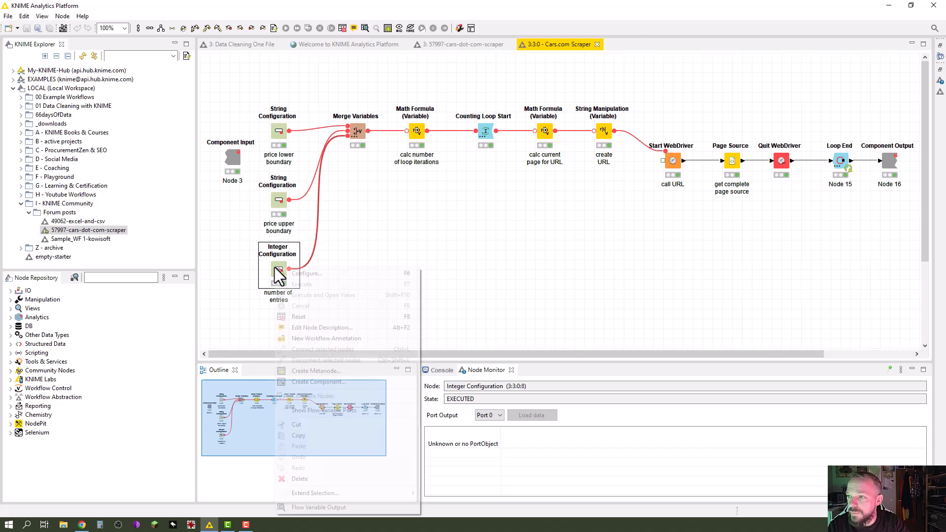
pyautogui.click(288, 277)
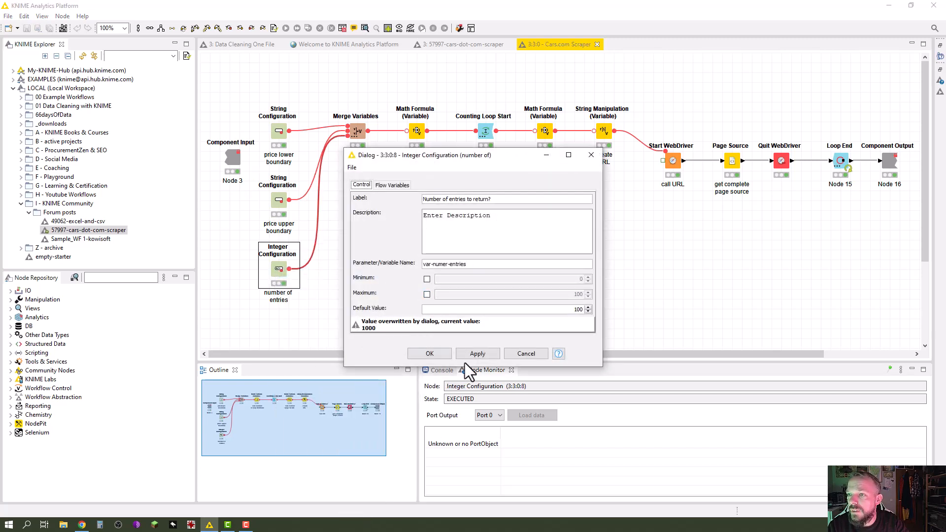
pyautogui.click(525, 353)
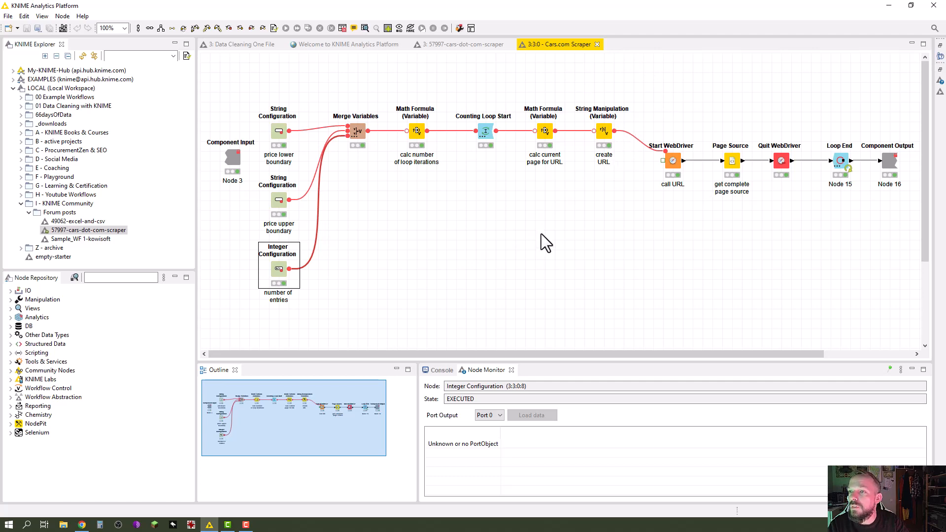
# Review the formula for the number of loop iterations and the flow variable controlling Counting Loop Start.
pyautogui.doubleClick(416, 133)
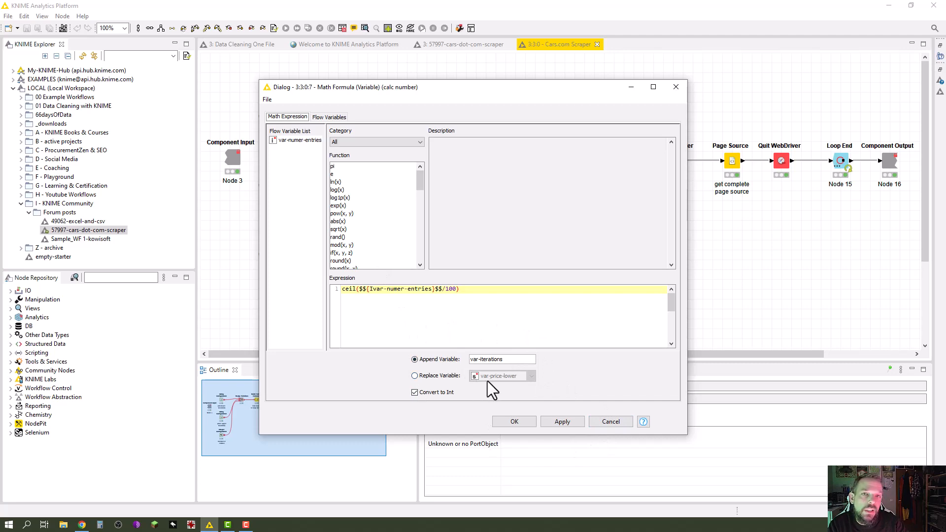
pyautogui.click(612, 422)
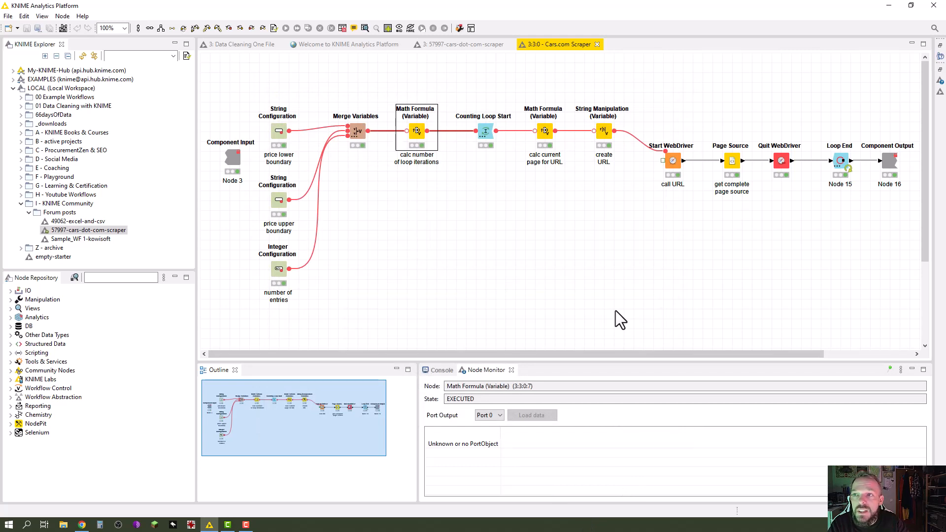
pyautogui.doubleClick(485, 131)
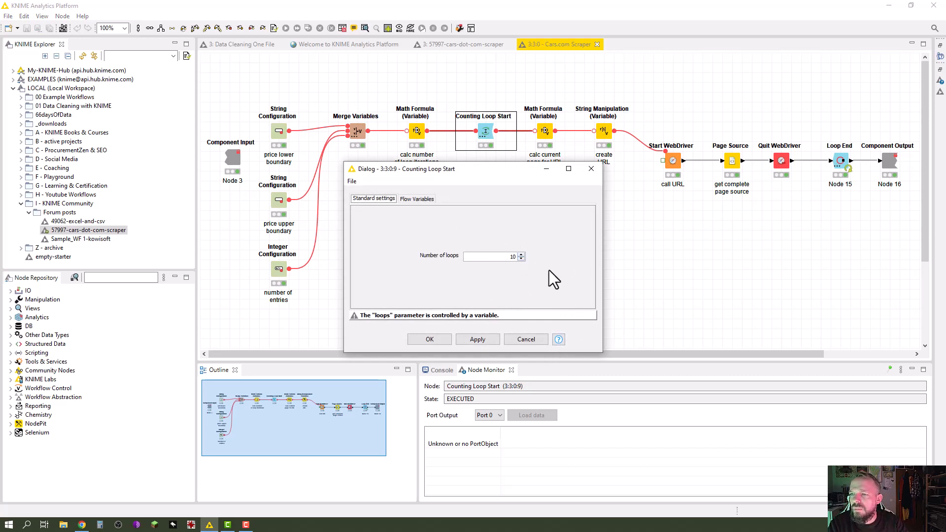
pyautogui.click(418, 200)
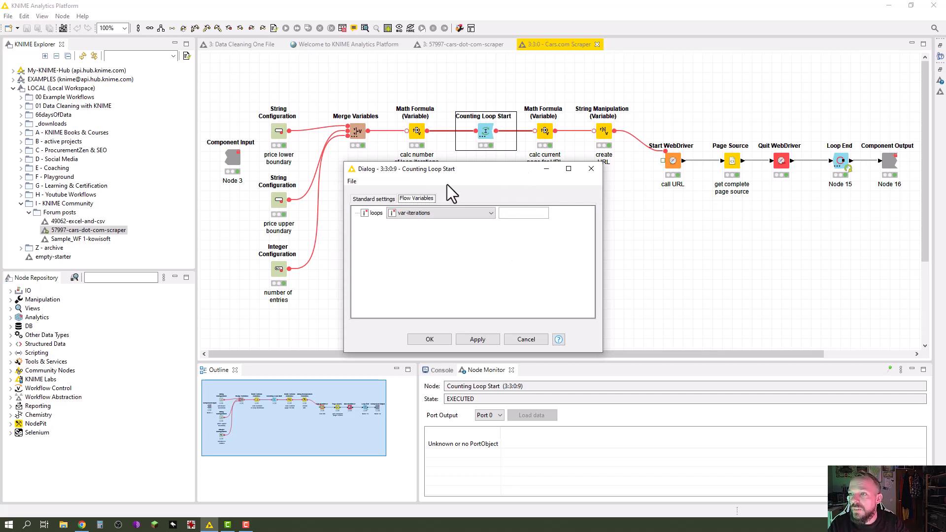
pyautogui.click(543, 339)
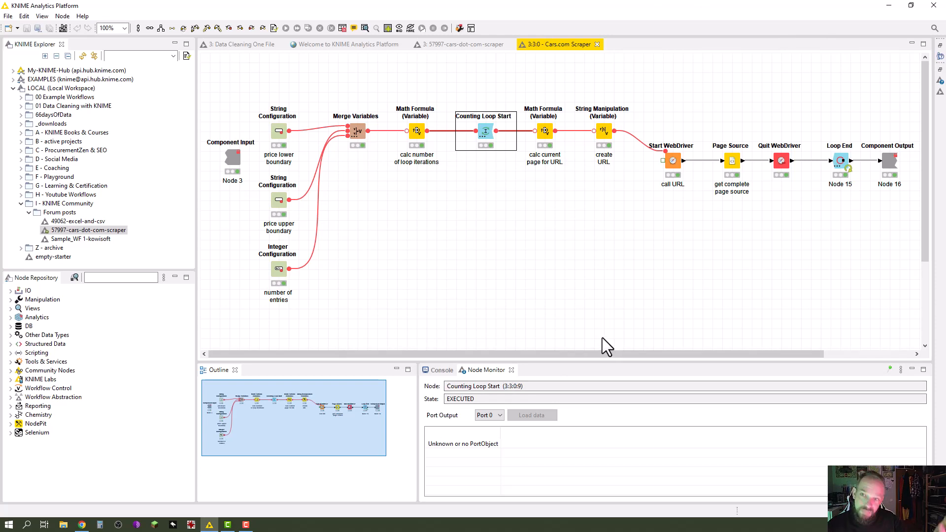
pyautogui.click(554, 224)
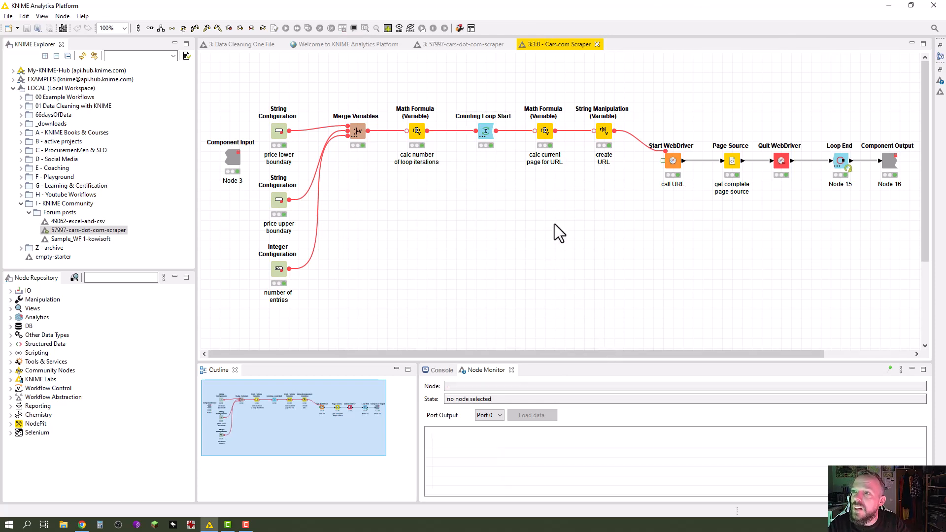
# Examine the current-page Math Formula (Variable) expression and the flow variables output by Counting Loop Start.
pyautogui.doubleClick(544, 131)
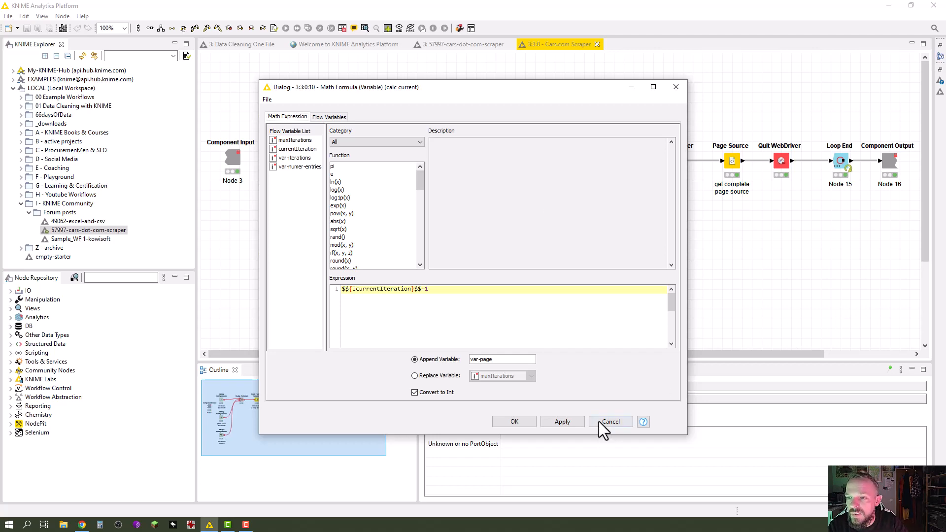
pyautogui.click(611, 422)
pyautogui.click(483, 132)
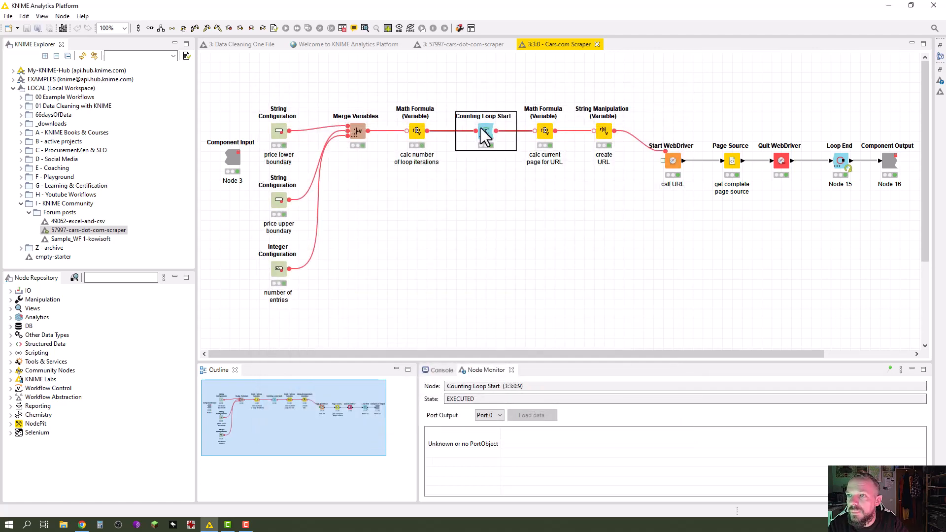
pyautogui.rightClick(482, 131)
pyautogui.click(533, 401)
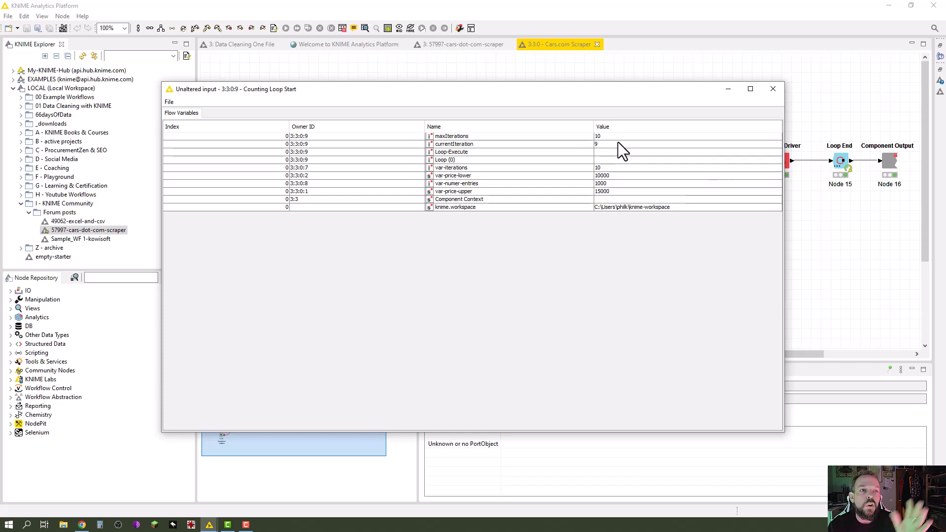
pyautogui.click(774, 90)
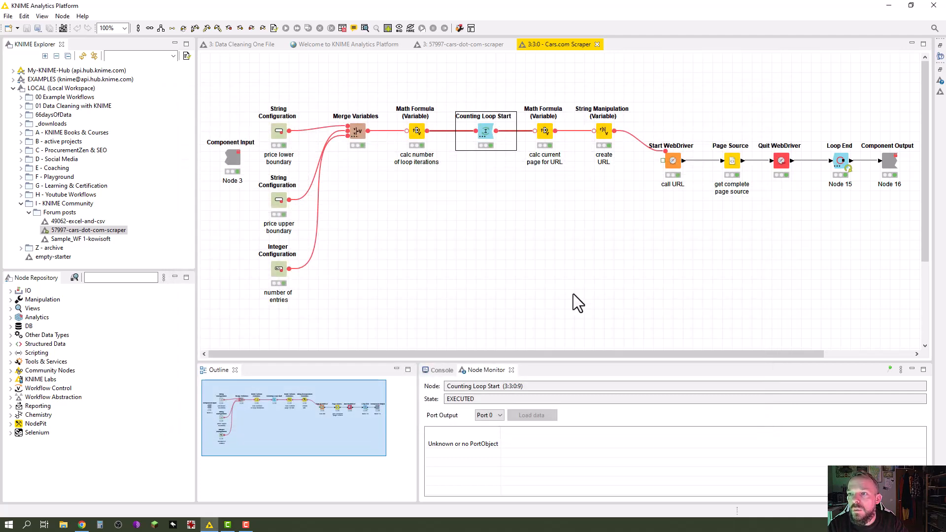
pyautogui.doubleClick(545, 131)
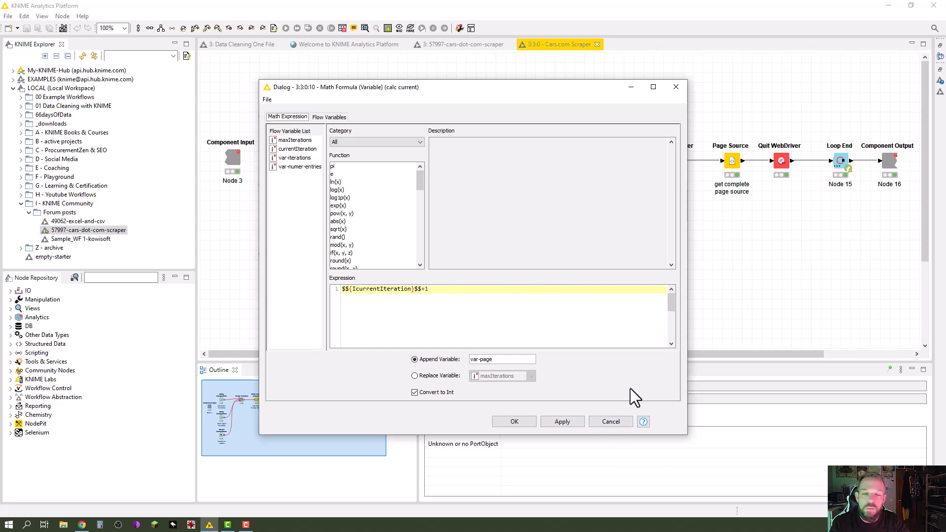
pyautogui.click(612, 424)
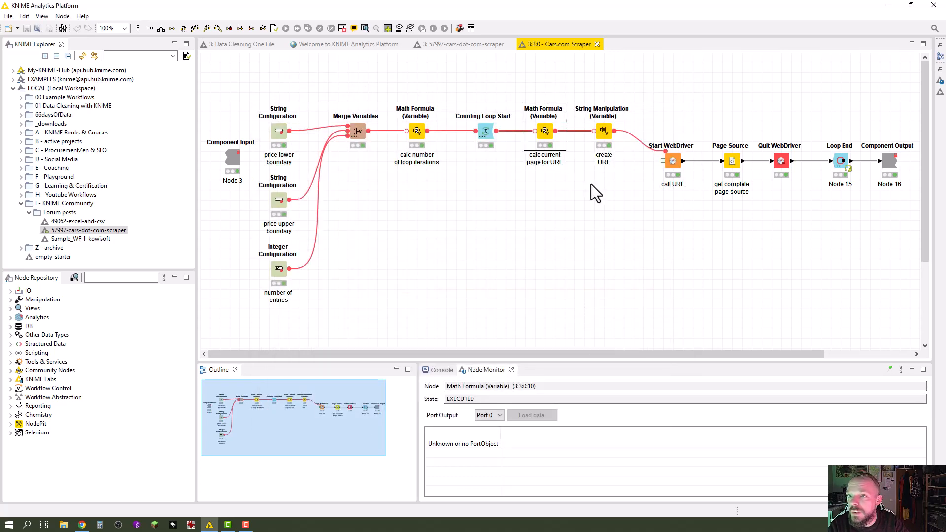
# Switch to Chrome and examine the cars.com search results page and its URL parameters.
pyautogui.click(86, 525)
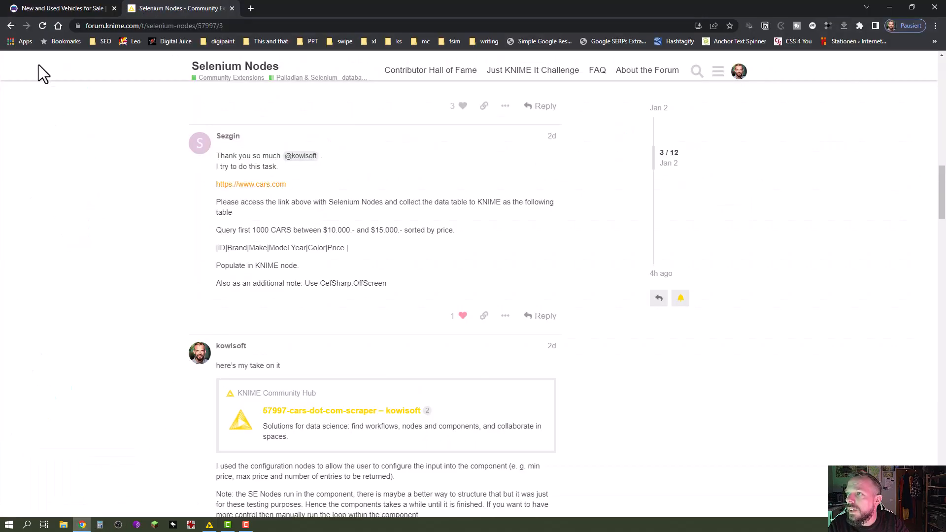
pyautogui.click(63, 9)
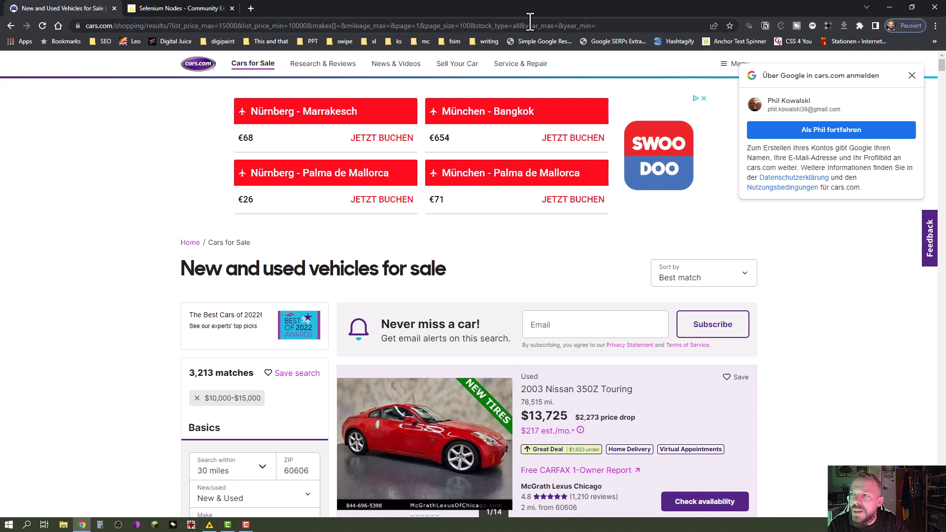
pyautogui.scroll(-2, 214, 348)
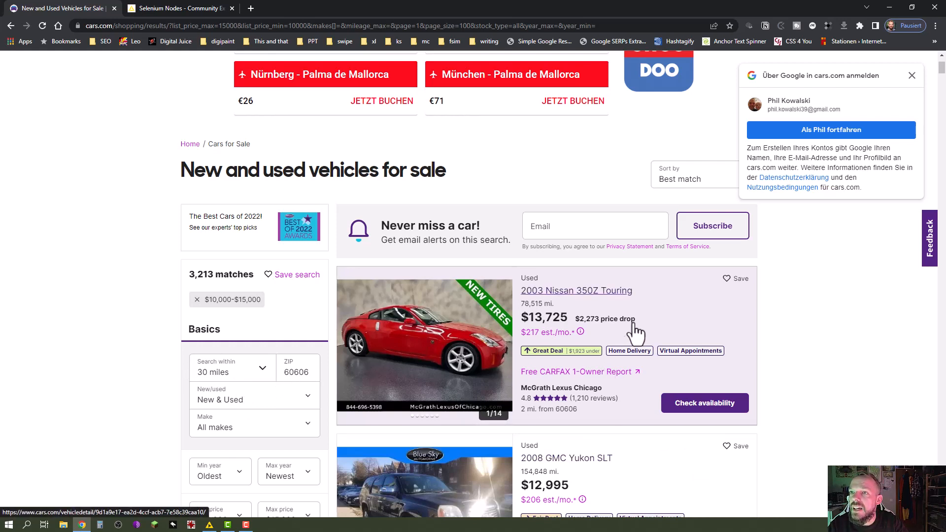
pyautogui.scroll(2, 636, 330)
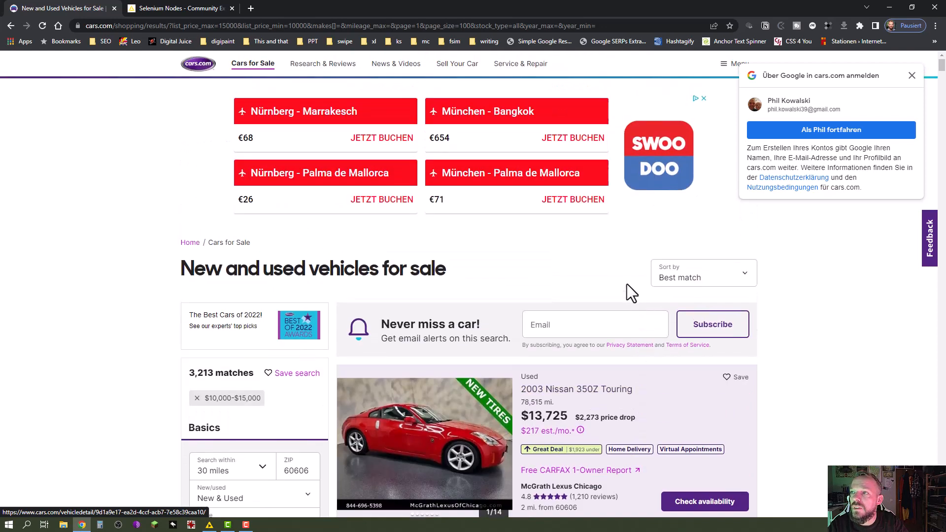
# Switch to KNIME and examine the full join expression in the "create URL" String Manipulation (Variable) node without changing it.
pyautogui.click(207, 527)
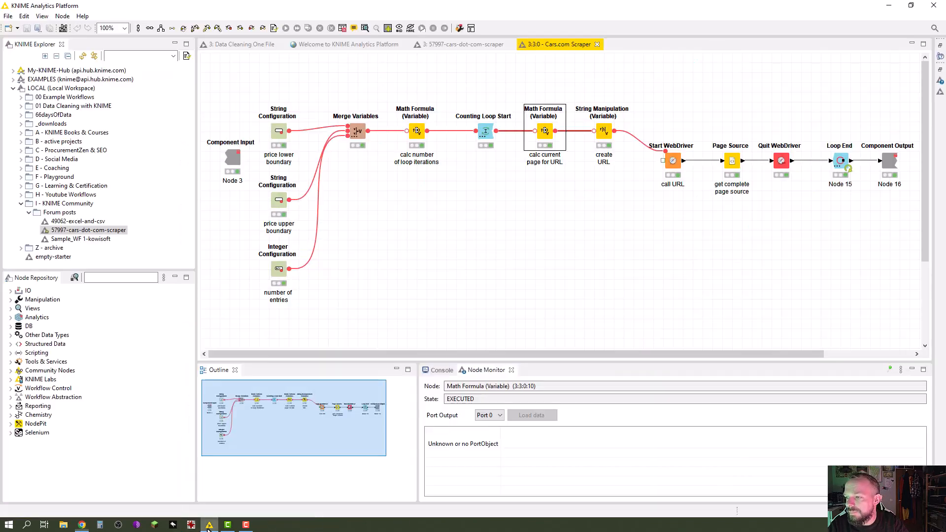
pyautogui.doubleClick(605, 134)
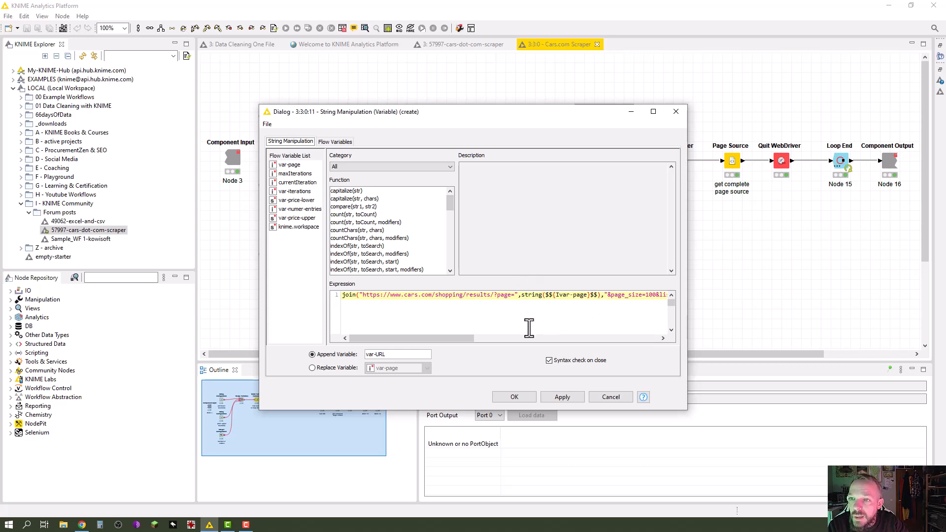
pyautogui.moveTo(457, 339); pyautogui.dragTo(569, 339)
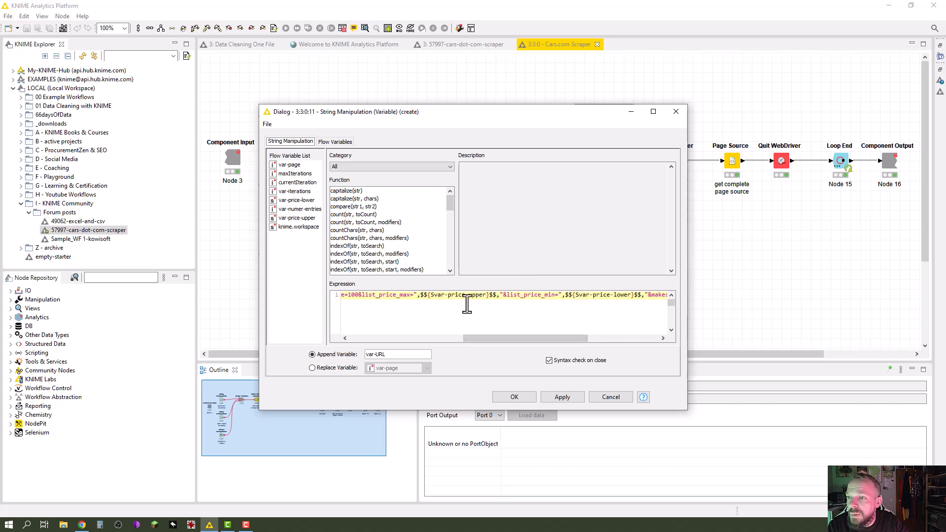
pyautogui.moveTo(513, 339); pyautogui.dragTo(636, 343)
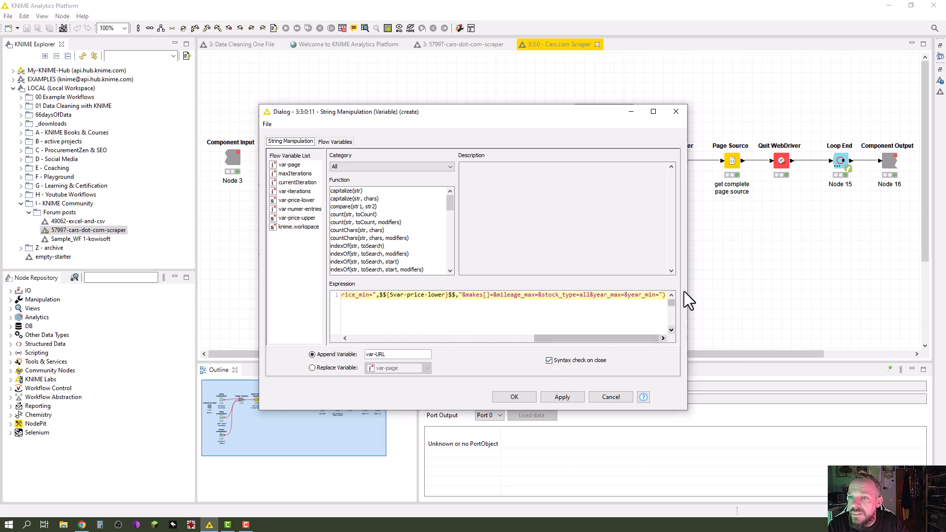
pyautogui.click(619, 398)
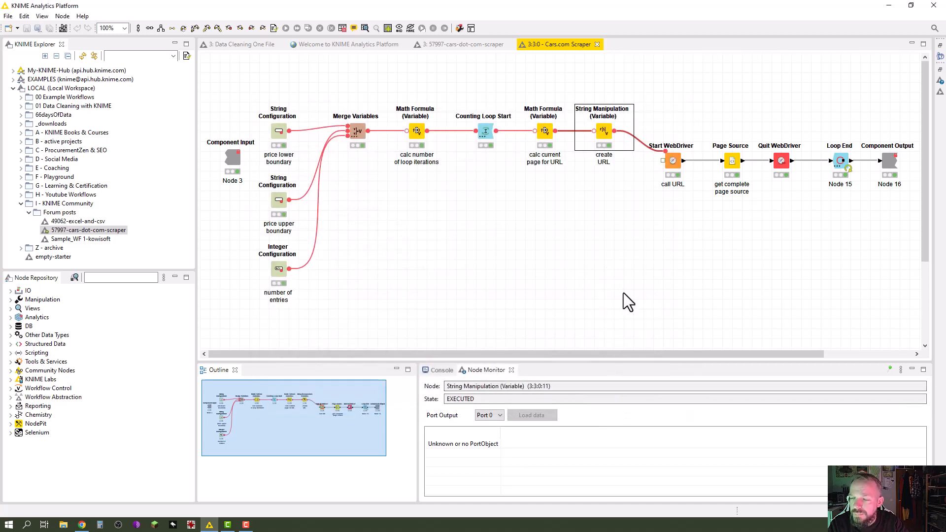
# Copy the var-URL value from the appended variables of the "create URL" String Manipulation (Variable) node.
pyautogui.rightClick(602, 131)
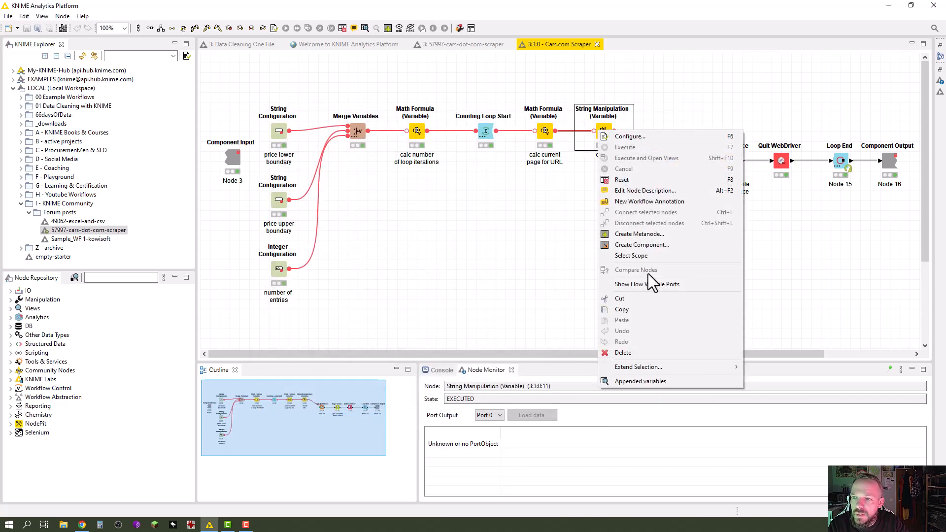
pyautogui.click(651, 383)
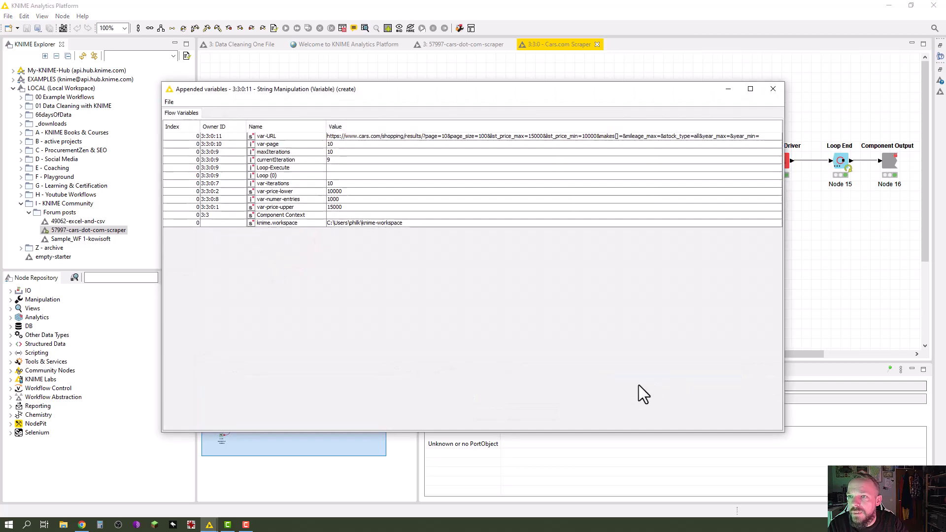
pyautogui.click(756, 138)
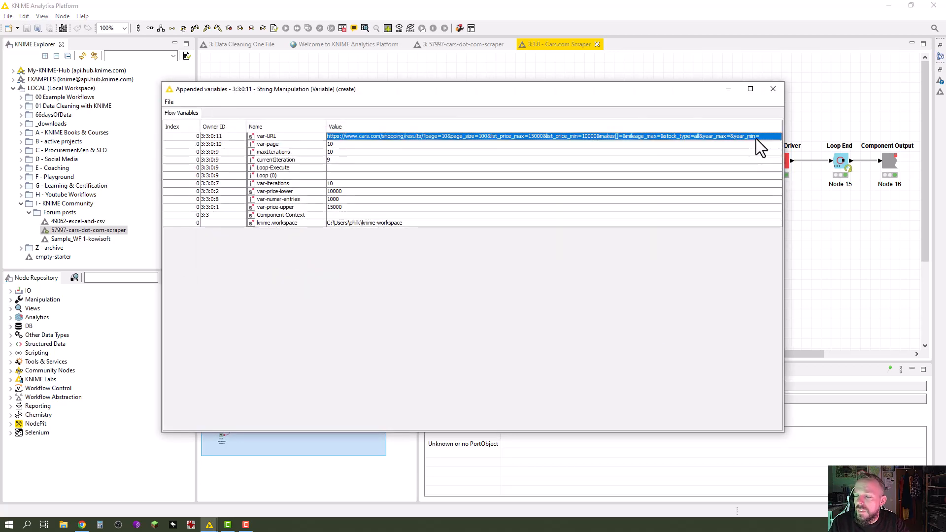
pyautogui.click(773, 90)
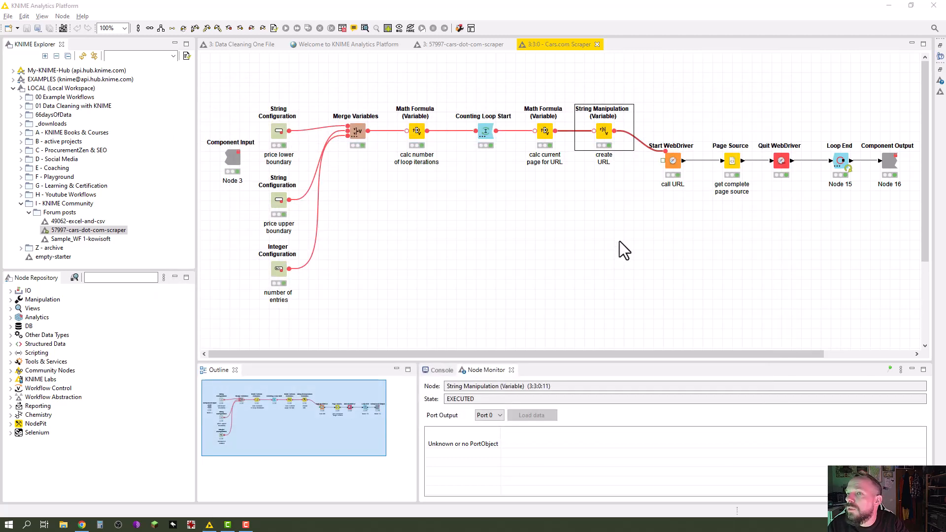
# Switch to Chrome and load the copied cars.com URL with page=10 and page_size=100 in a new tab.
pyautogui.hotkey('alt', 'Tab')
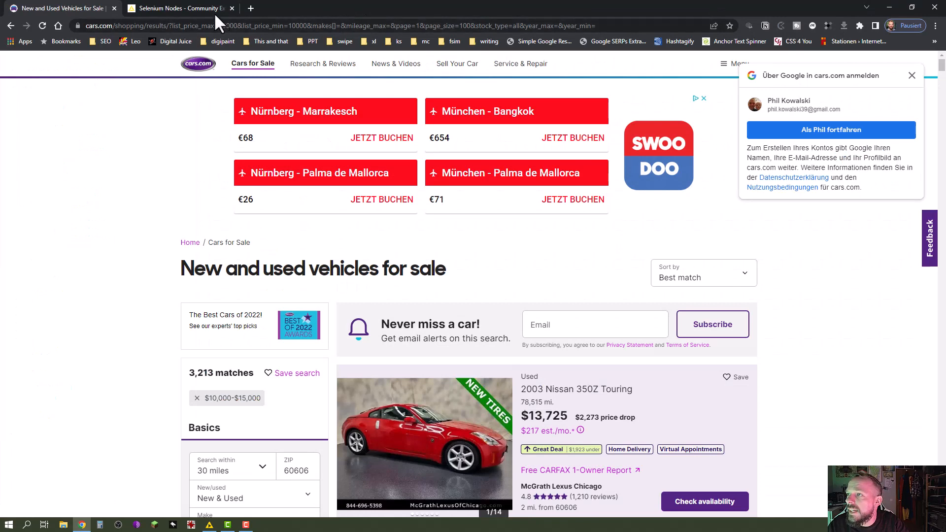
pyautogui.click(250, 7)
pyautogui.click(283, 22)
pyautogui.write('https://www.cars.com/shopping/results/?page=10&page_size=100&list_price_max=15000&list_price_min=10000&makes[]=&mileage_max=&stock_type=all&year_max=&year_min=')
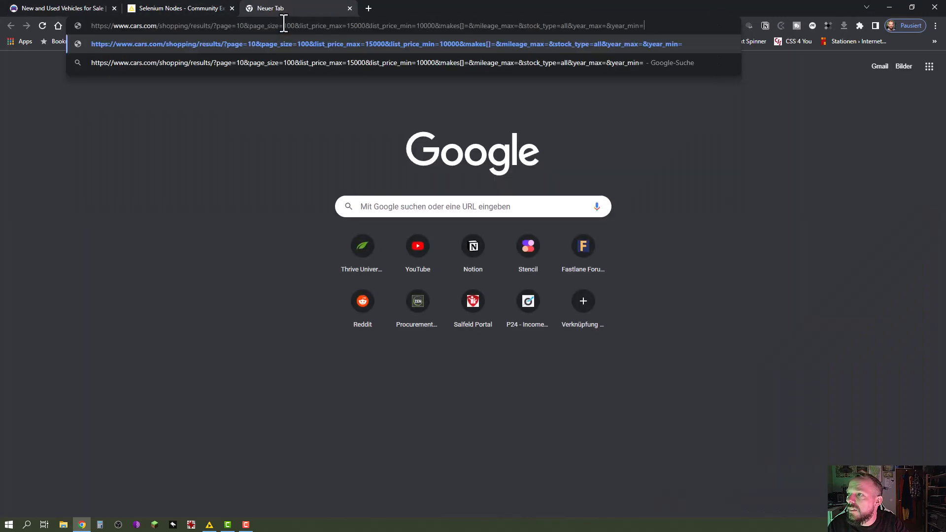
pyautogui.press('Return')
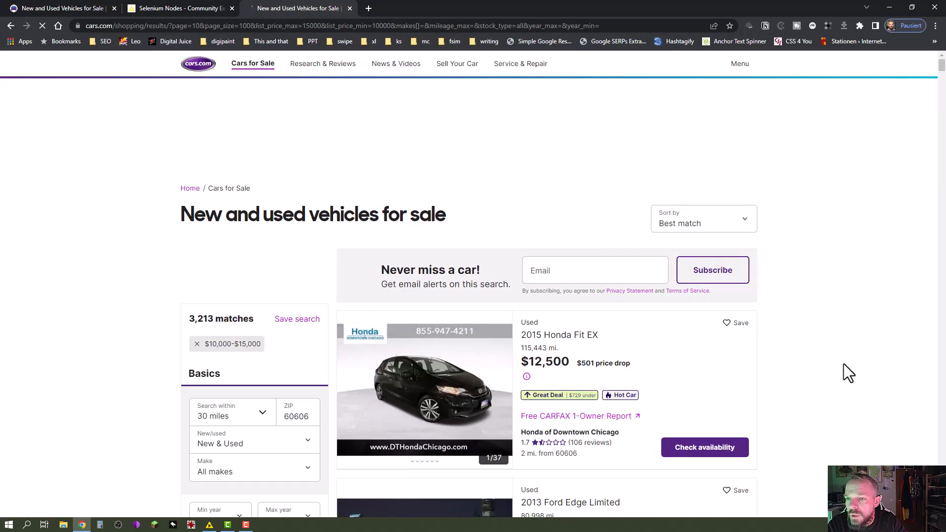
# Review the cars.com listings down to the page navigation at the end and dismiss the Google sign-in prompt.
pyautogui.scroll(-8, 843, 364)
pyautogui.scroll(-7, 844, 364)
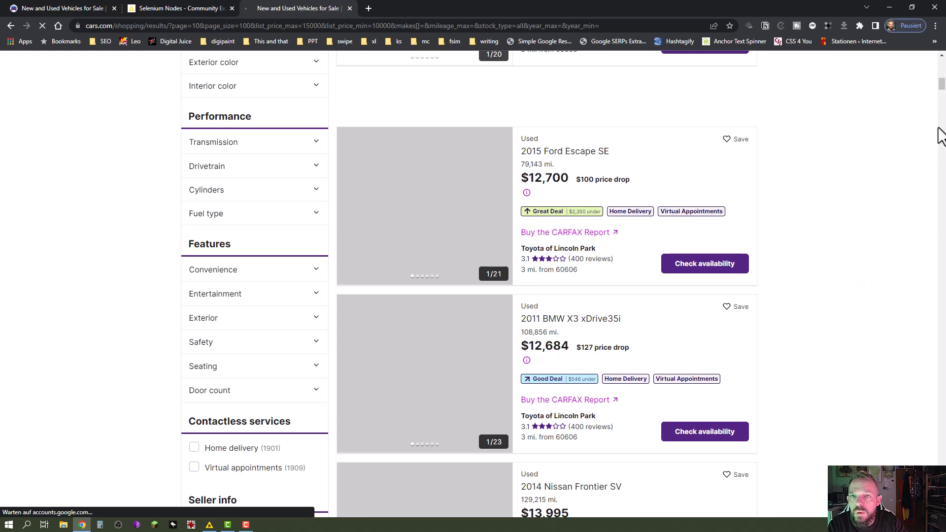
pyautogui.scroll(-10, 828, 160)
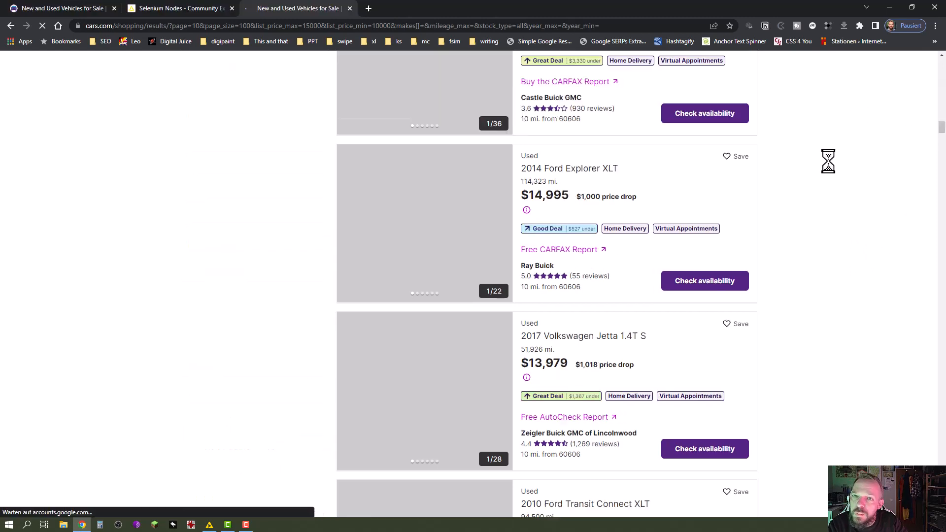
pyautogui.moveTo(942, 132); pyautogui.dragTo(934, 434)
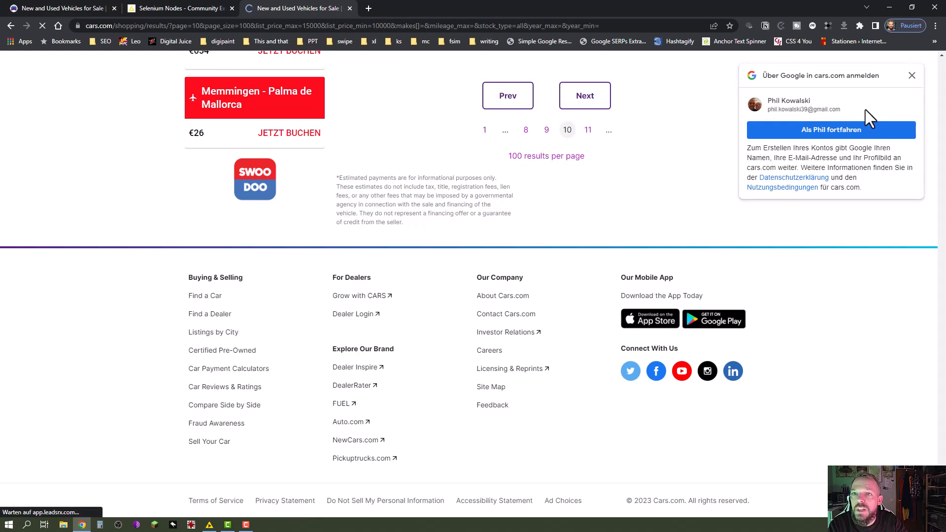
pyautogui.click(913, 77)
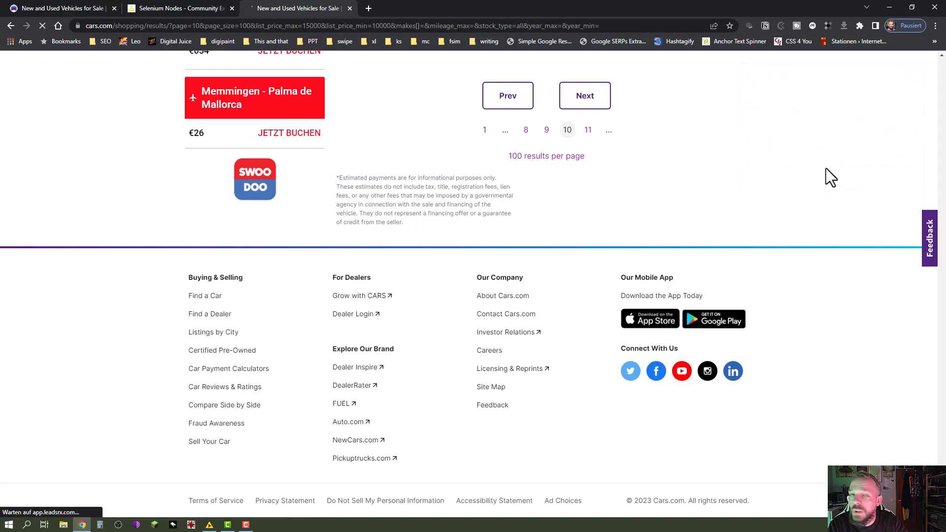
# Switch to KNIME and inspect the Start WebDriver node's driver, navigation URL and flow variable settings without changing them.
pyautogui.click(210, 525)
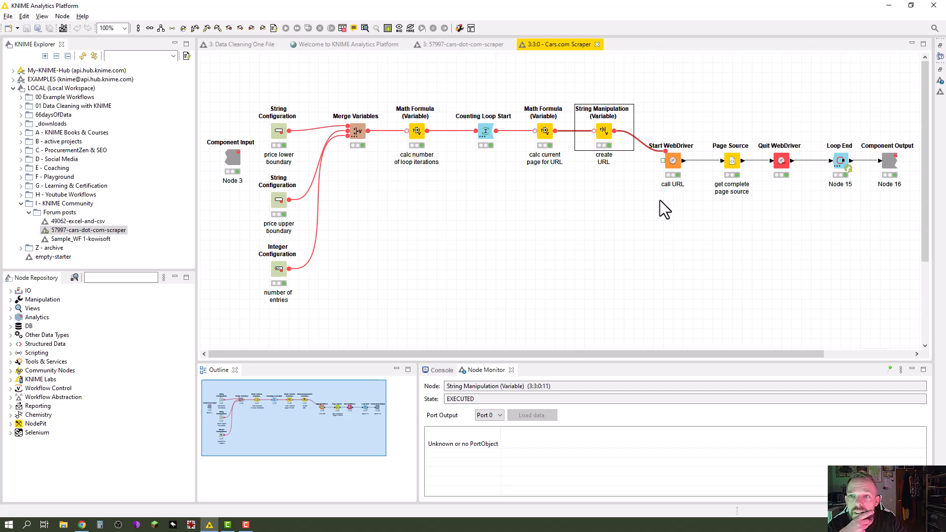
pyautogui.click(673, 163)
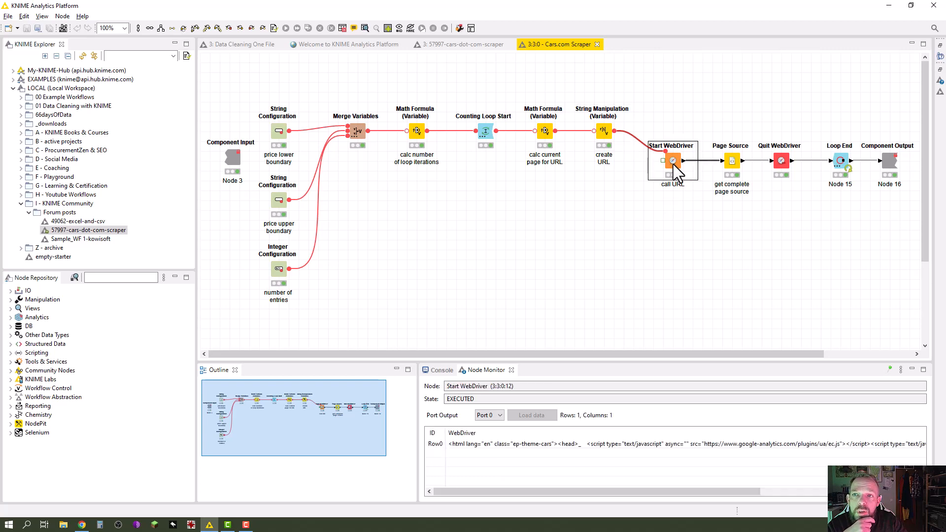
pyautogui.doubleClick(674, 164)
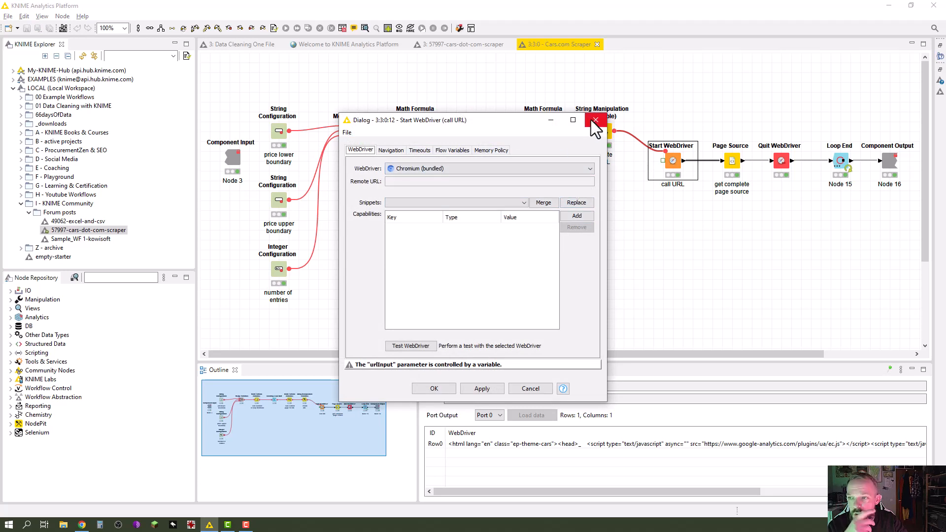
pyautogui.click(395, 150)
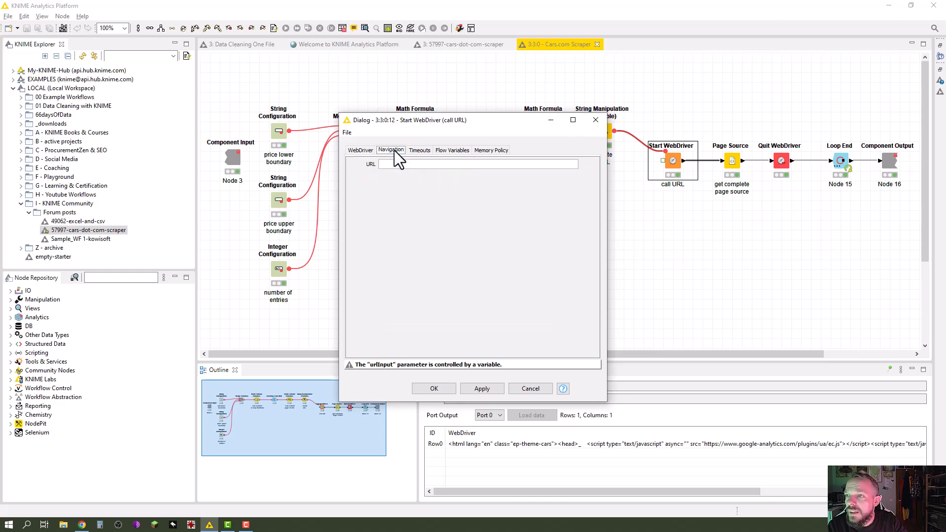
pyautogui.click(454, 148)
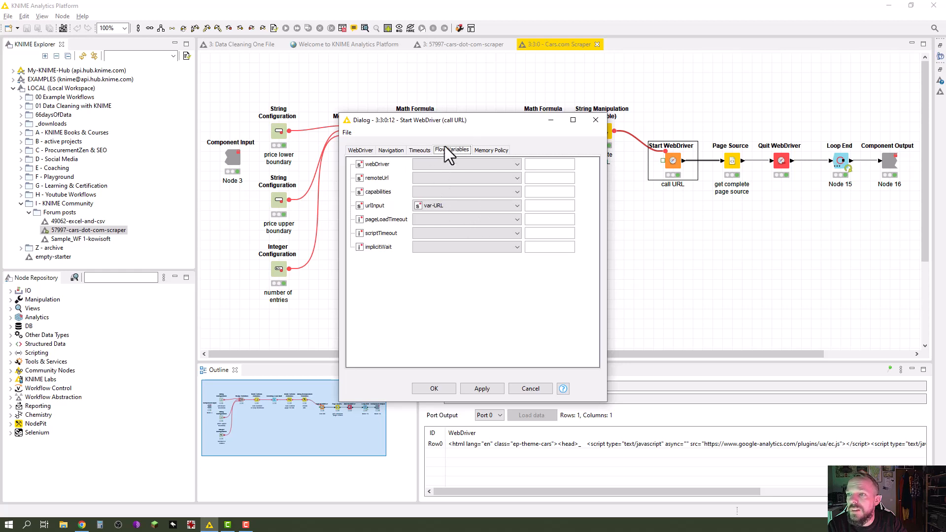
pyautogui.moveTo(466, 120); pyautogui.dragTo(309, 114)
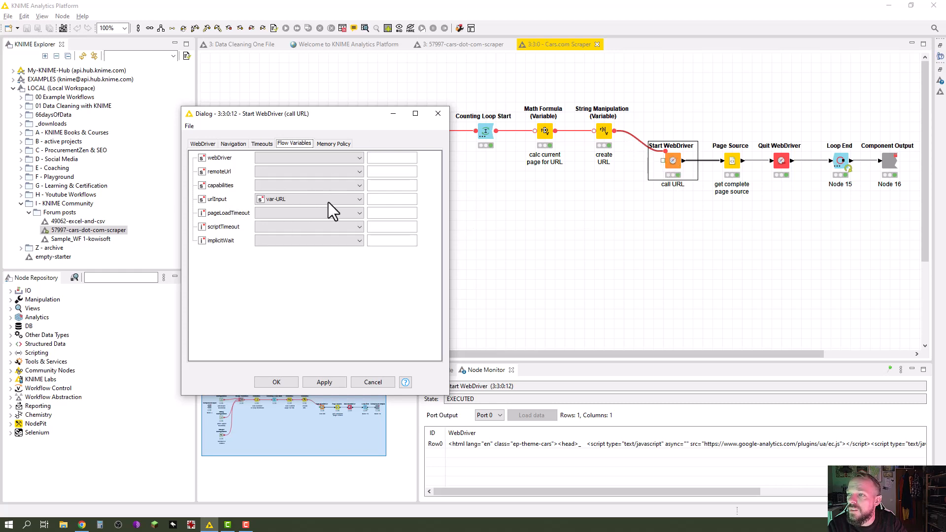
pyautogui.click(439, 114)
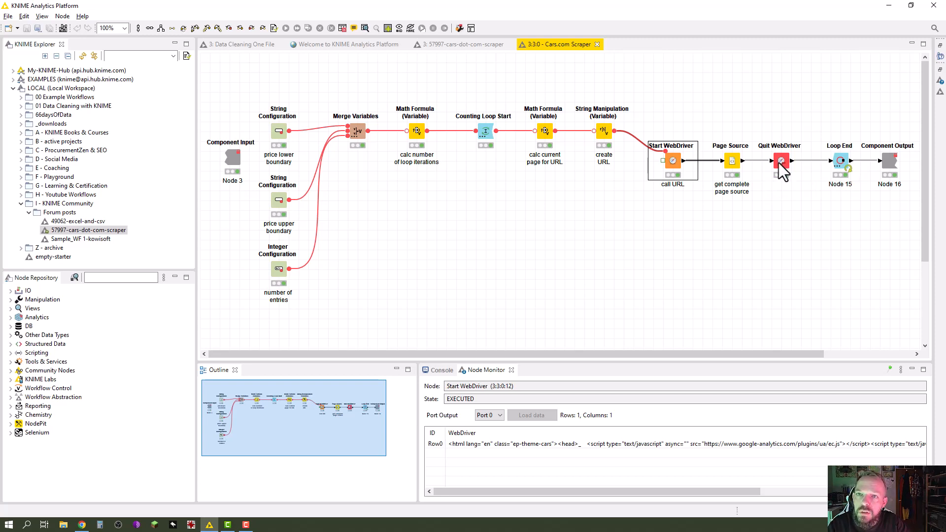
# Display the Loop End node's collected results table to examine the page sources gathered by the loop.
pyautogui.click(841, 165)
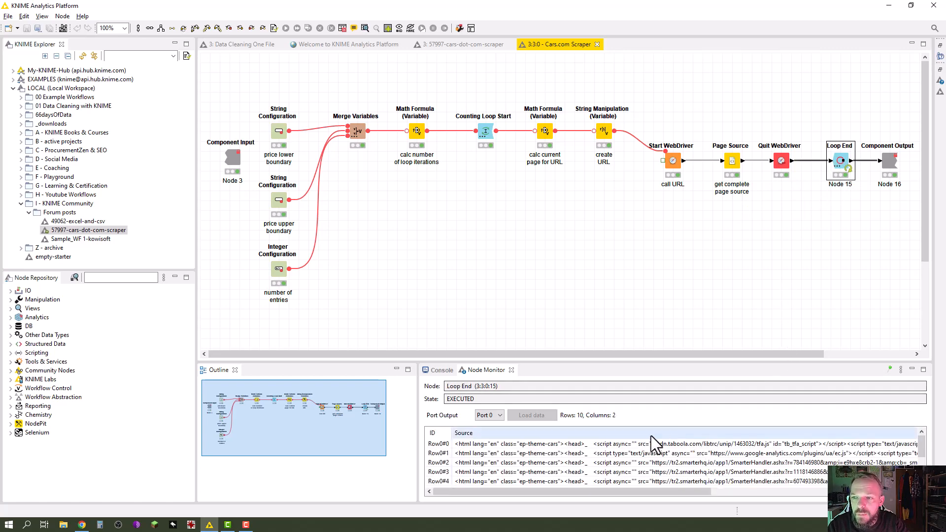
pyautogui.rightClick(841, 161)
pyautogui.click(837, 466)
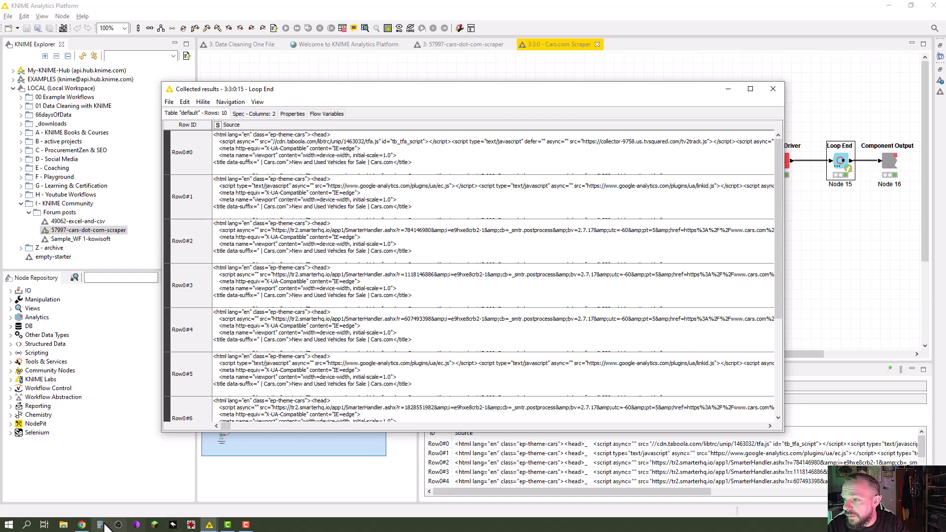
# Switch to Chrome to view the cars.com listings, close the collected results table and return to the KNIME workflow.
pyautogui.click(82, 526)
pyautogui.scroll(13, 359, 237)
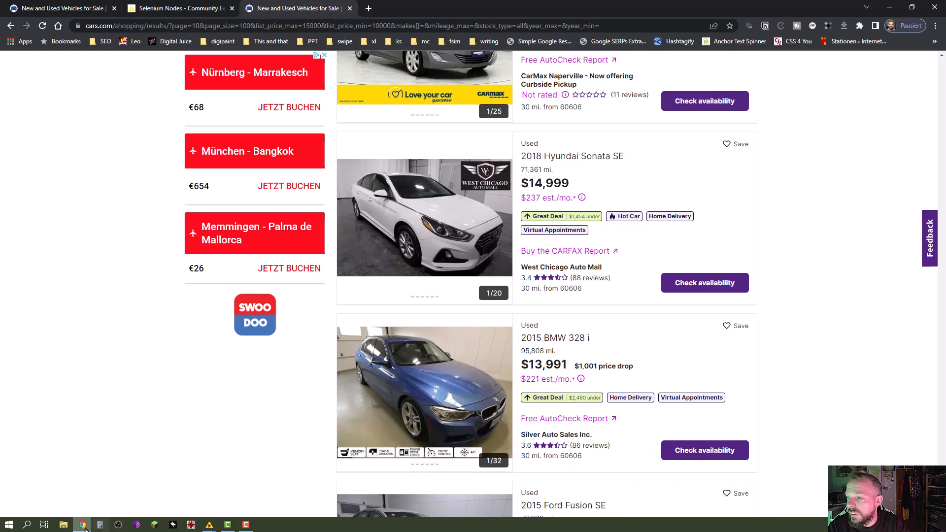
pyautogui.click(208, 526)
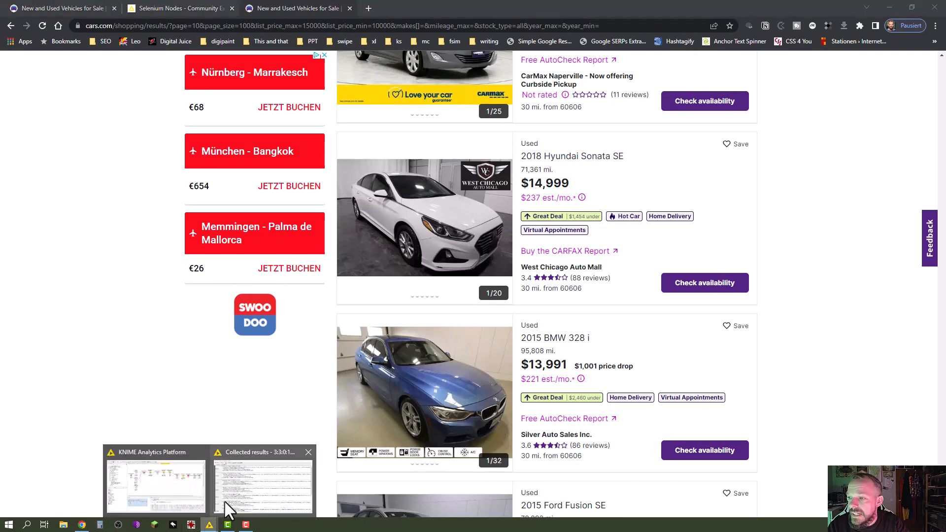
pyautogui.click(246, 494)
pyautogui.click(773, 89)
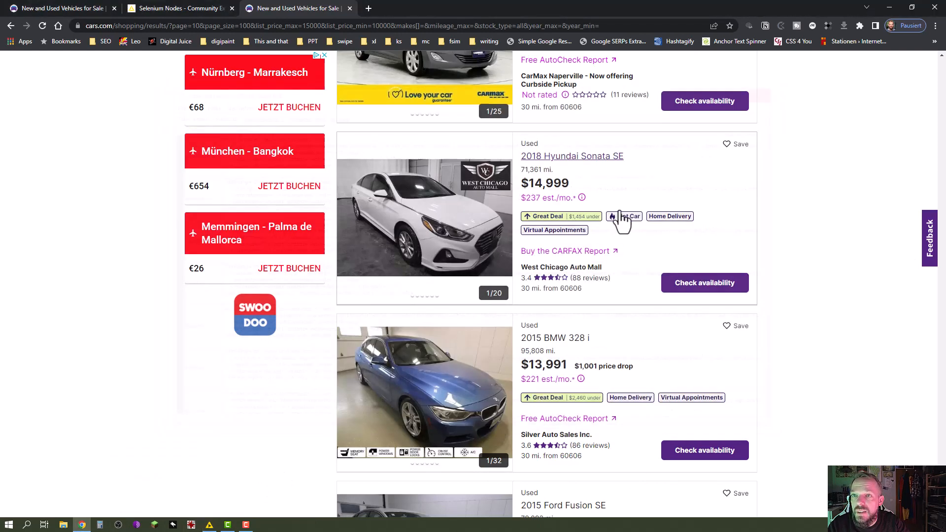
pyautogui.click(210, 525)
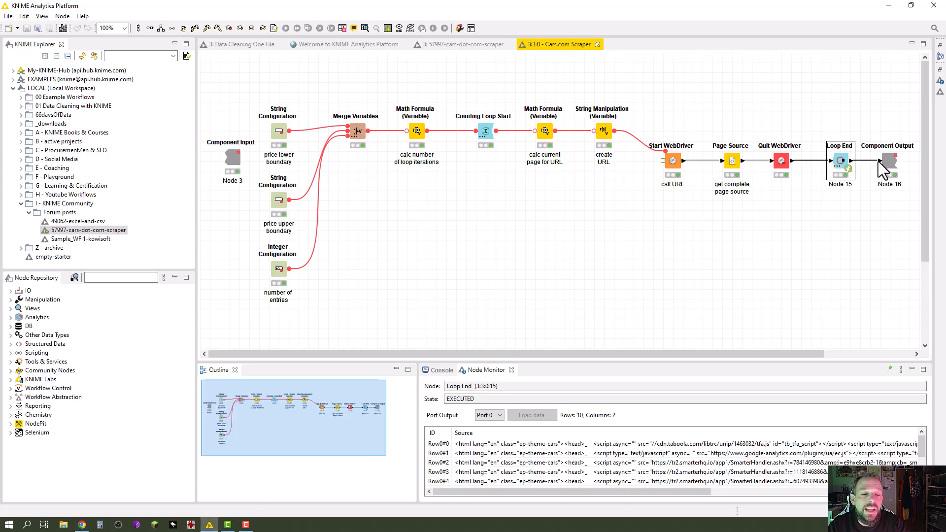
# Close the Cars.com Scraper component's inner workflow and check the HTML Parser node's options without changing them.
pyautogui.click(597, 44)
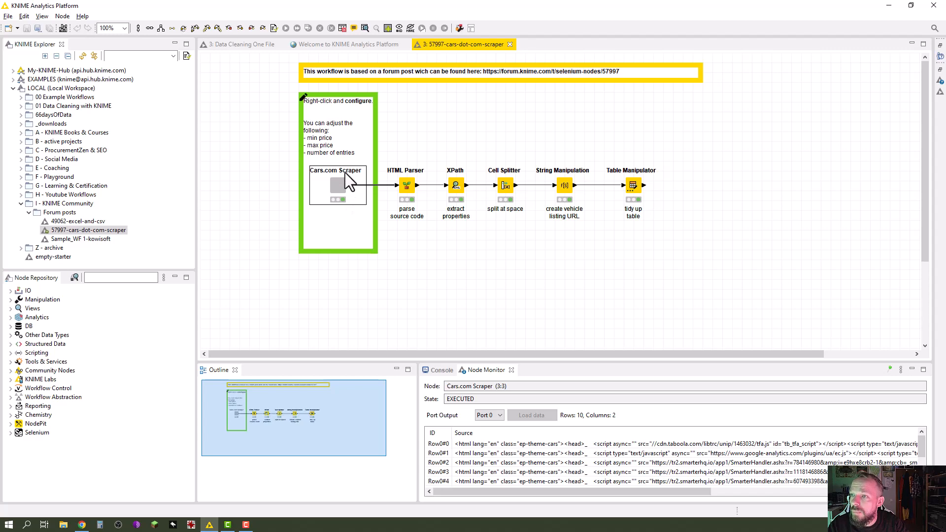
pyautogui.doubleClick(406, 191)
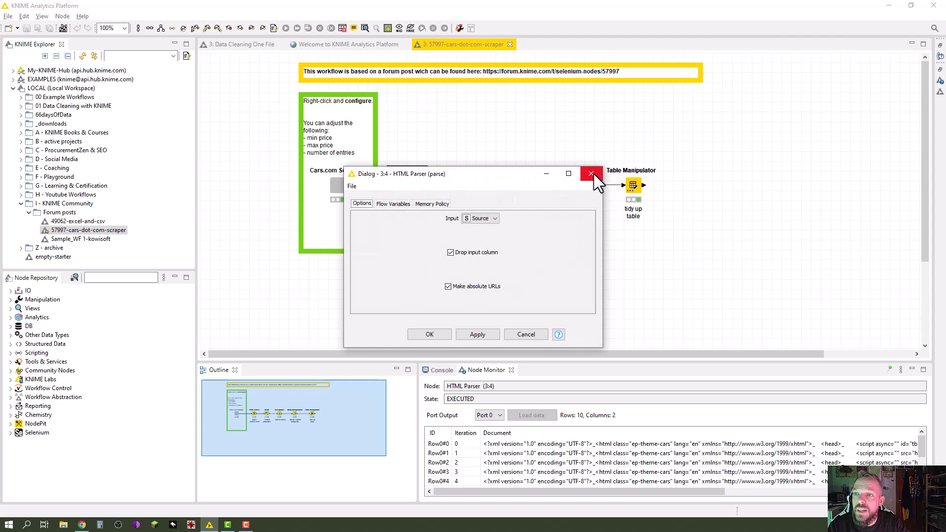
pyautogui.click(591, 173)
# Examine the Cars.com Scraper output across its Source and Iteration columns and bring up the HTML Parser output.
pyautogui.click(341, 185)
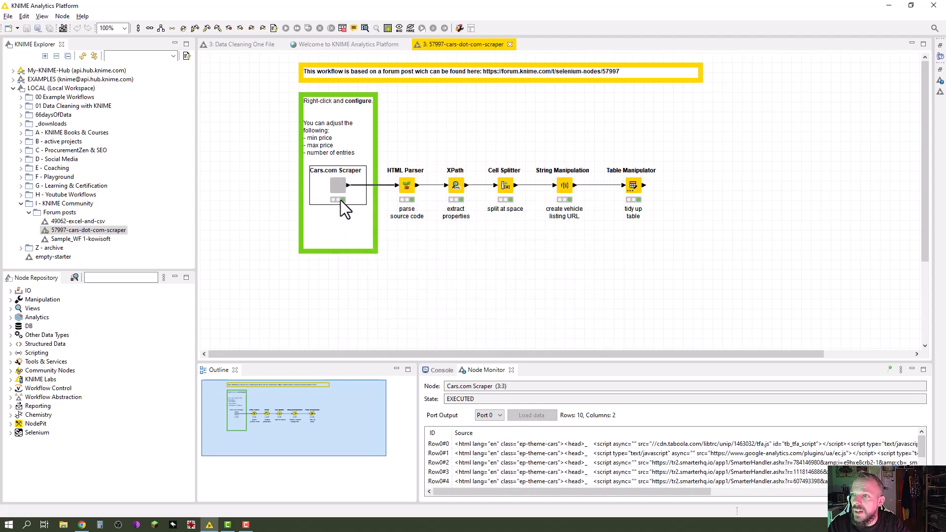
pyautogui.moveTo(510, 491); pyautogui.dragTo(764, 531)
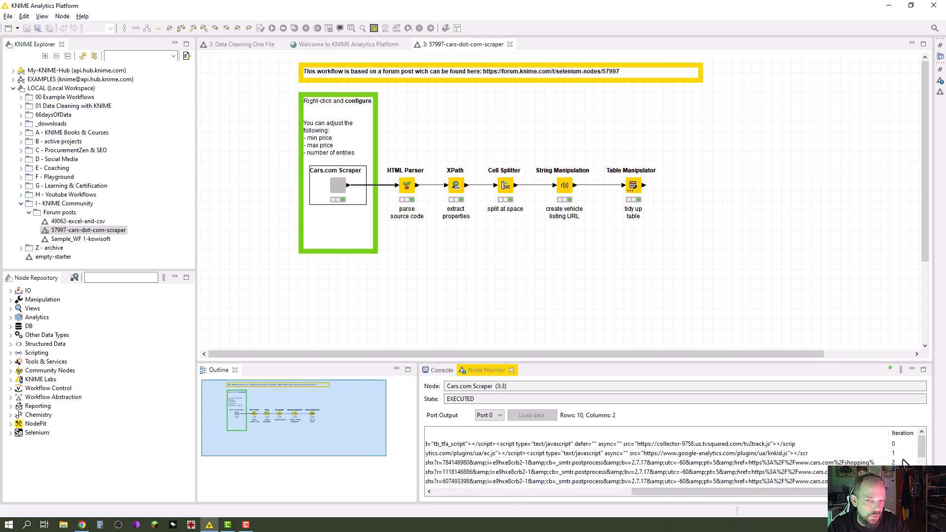
pyautogui.moveTo(882, 492); pyautogui.dragTo(584, 491)
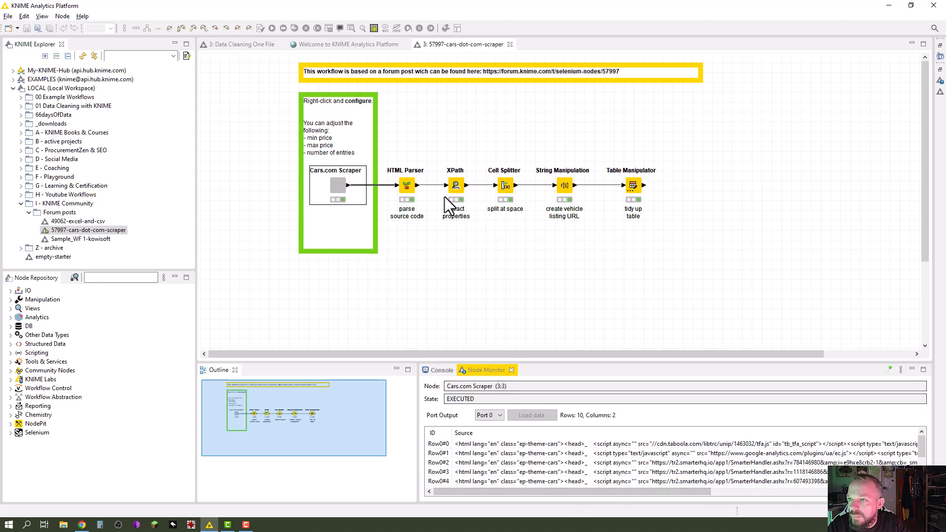
pyautogui.click(410, 187)
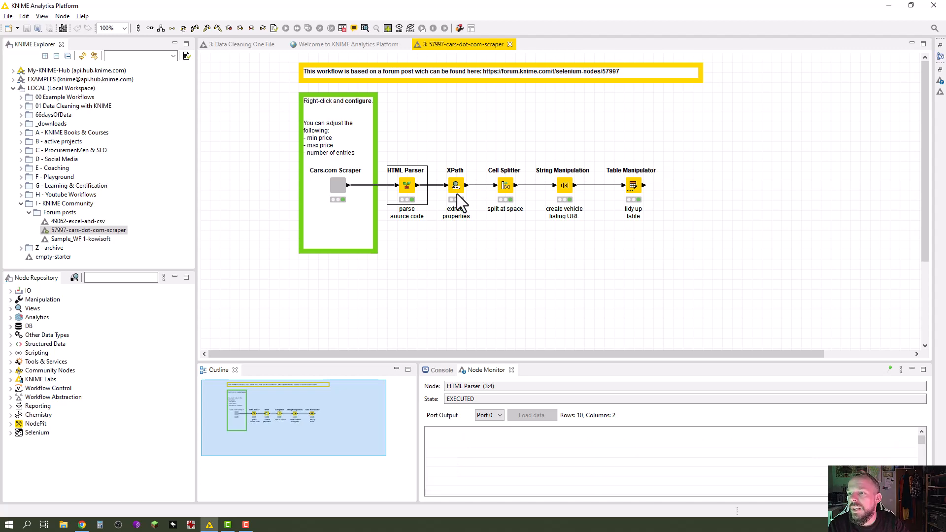
# Open the XPath node's settings and widen the dialog to read the full listing title and Vehicle Listing Link queries.
pyautogui.doubleClick(457, 187)
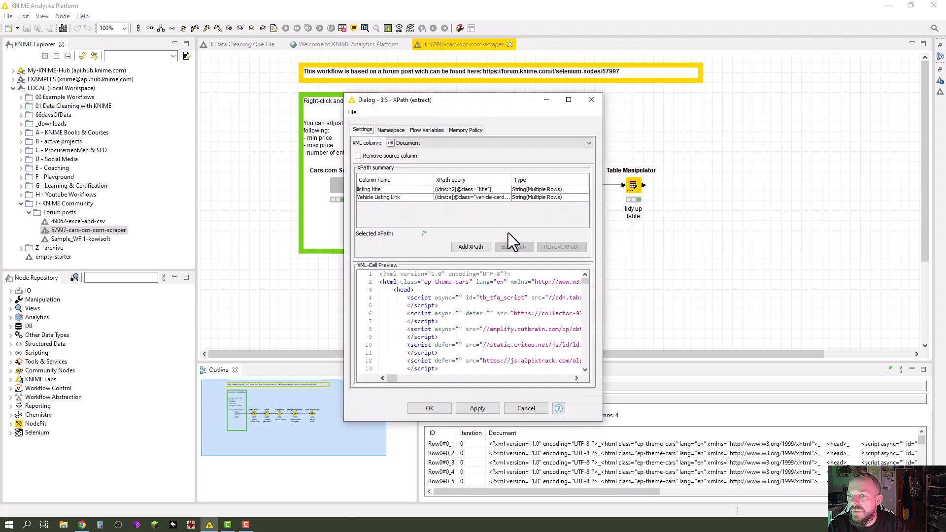
pyautogui.moveTo(602, 226); pyautogui.dragTo(837, 230)
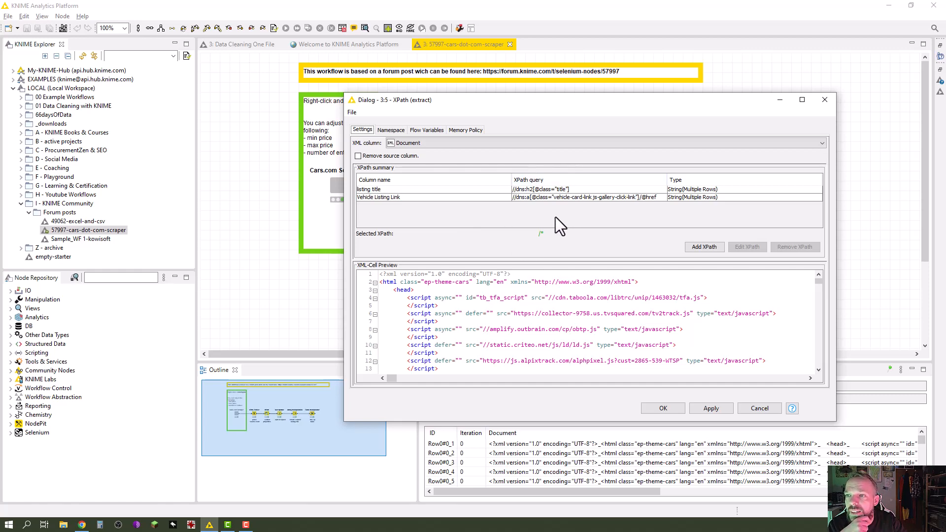
# Switch to Chrome, inspect the 2018 Hyundai Sonata SE title link in the page code, and close the developer tools' console drawer.
pyautogui.click(82, 525)
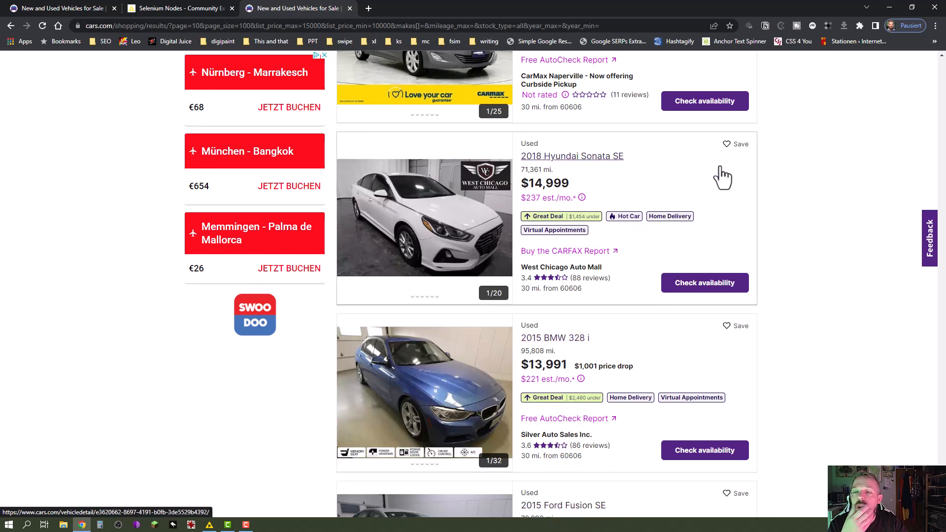
pyautogui.rightClick(608, 157)
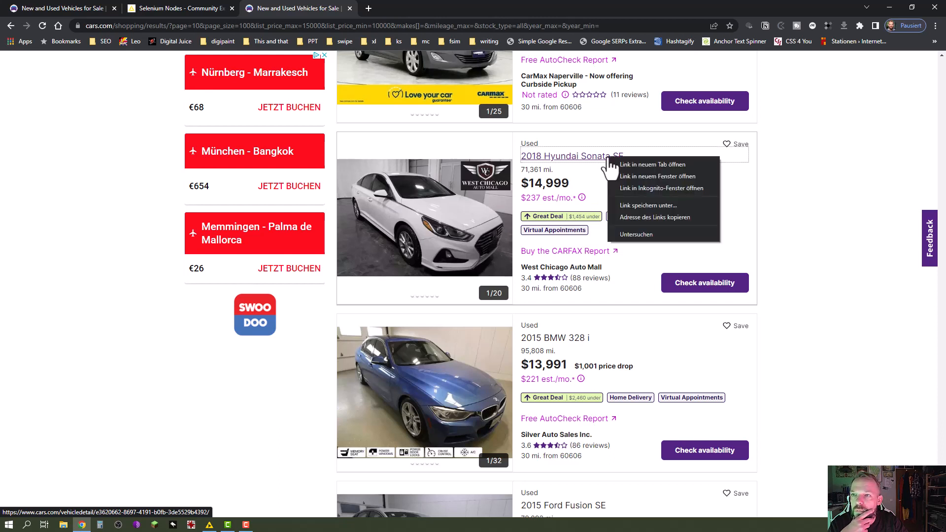
pyautogui.click(651, 233)
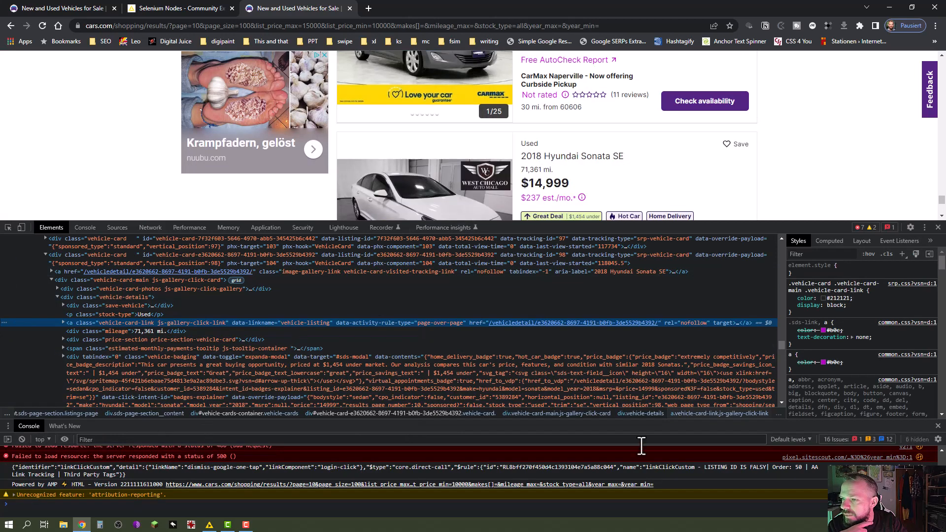
pyautogui.click(938, 426)
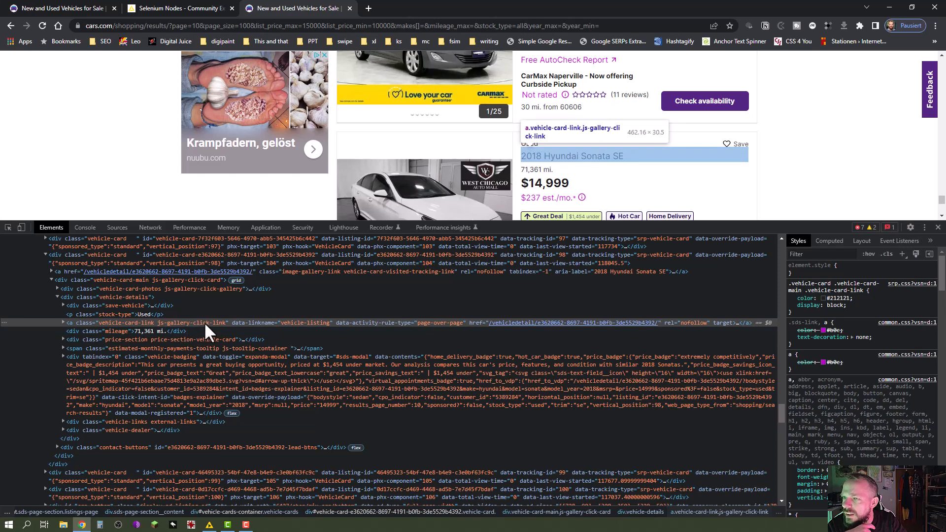
# Inspect the 2014 Chevrolet Cruze 1LT title with the element picker and select its vehicle-card-link anchor in the code.
pyautogui.scroll(10, 885, 185)
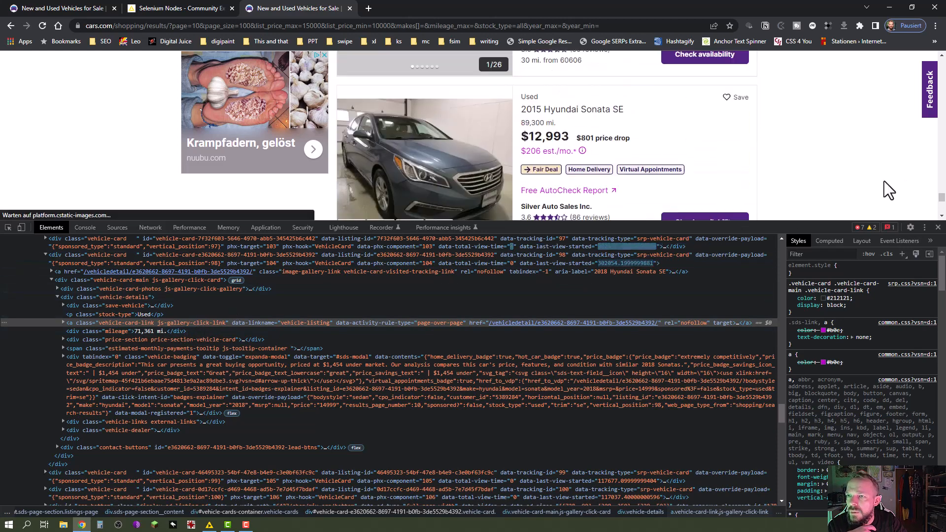
pyautogui.scroll(2, 883, 191)
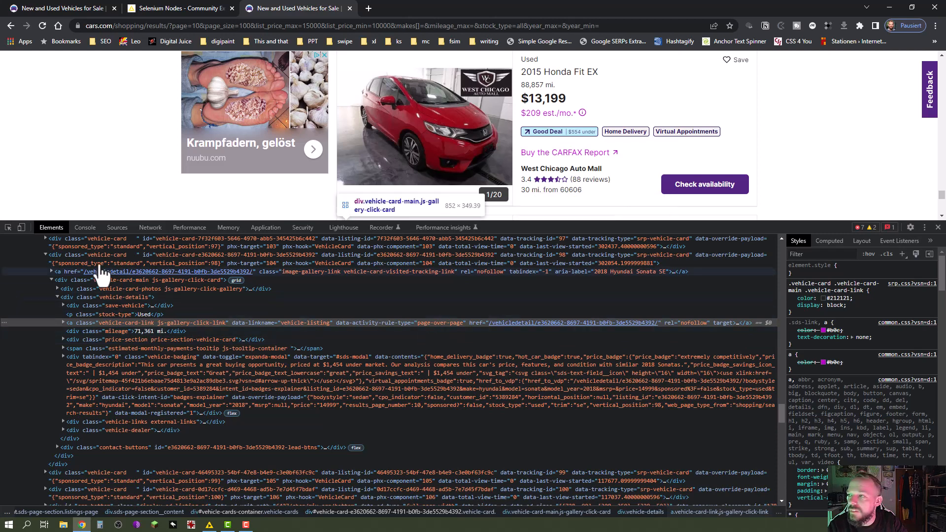
pyautogui.click(8, 228)
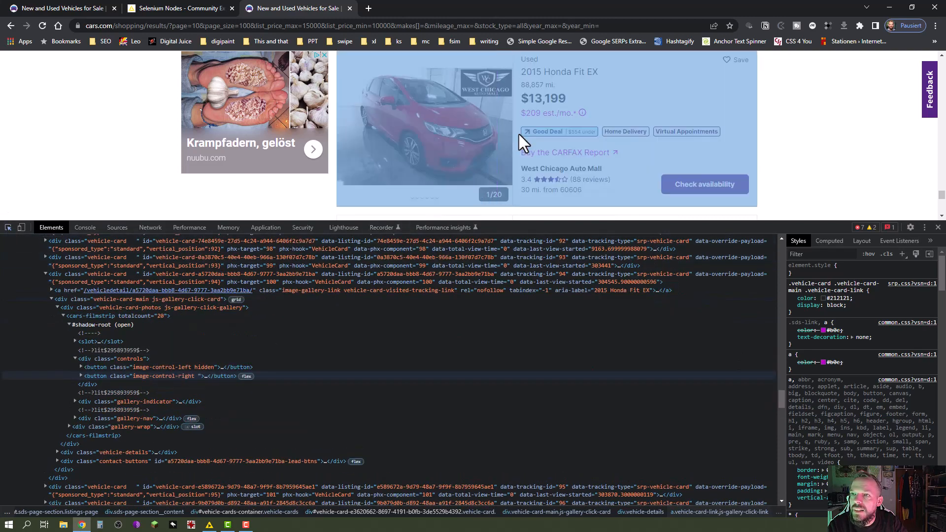
pyautogui.scroll(3, 583, 120)
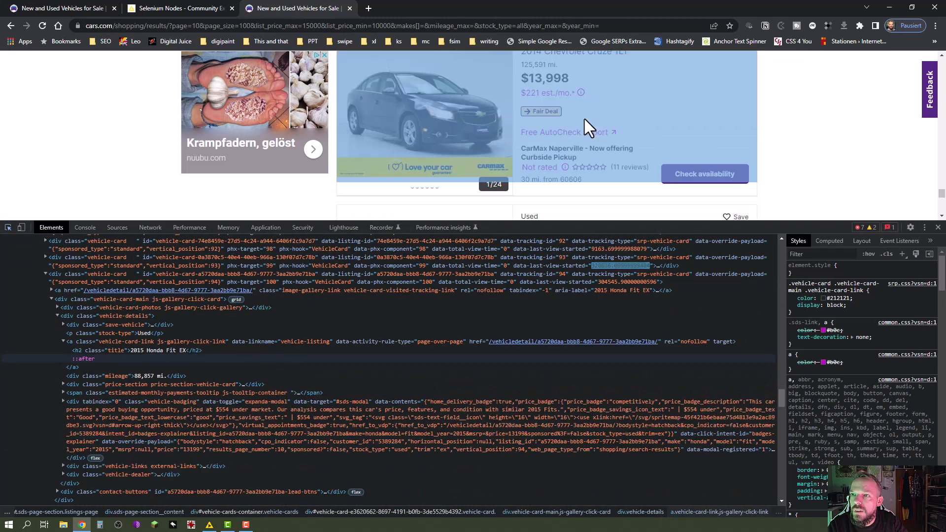
pyautogui.click(586, 72)
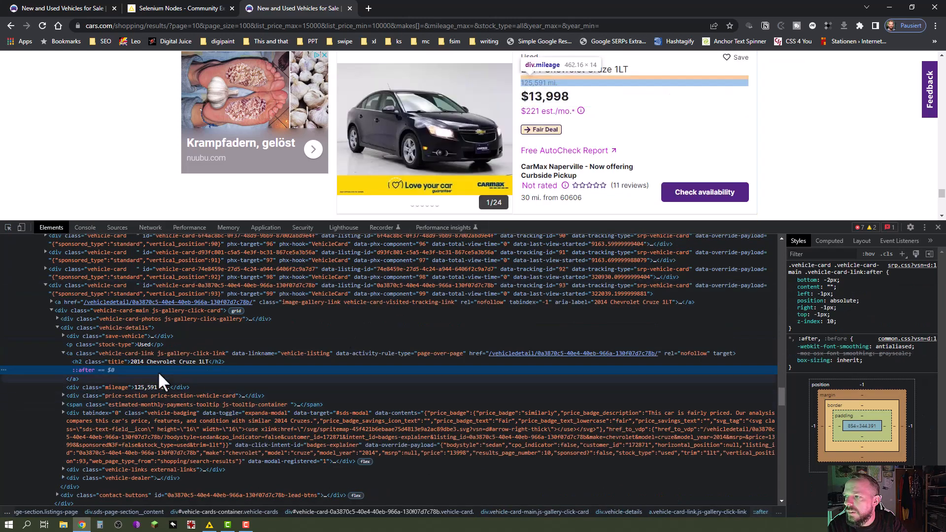
pyautogui.click(163, 353)
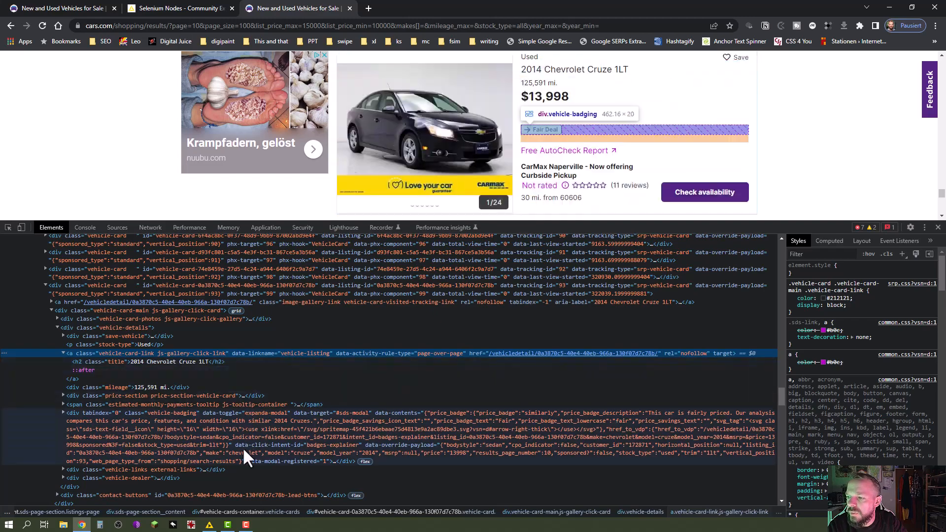
# Switch to KNIME, check the Vehicle Listing Link XPath query settings, and close the XPath node's dialogs without changes.
pyautogui.click(210, 525)
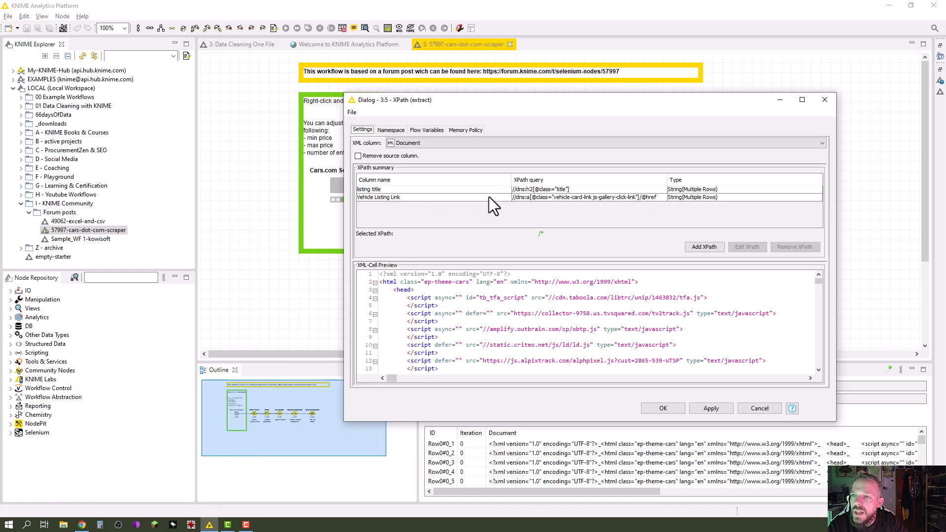
pyautogui.doubleClick(530, 197)
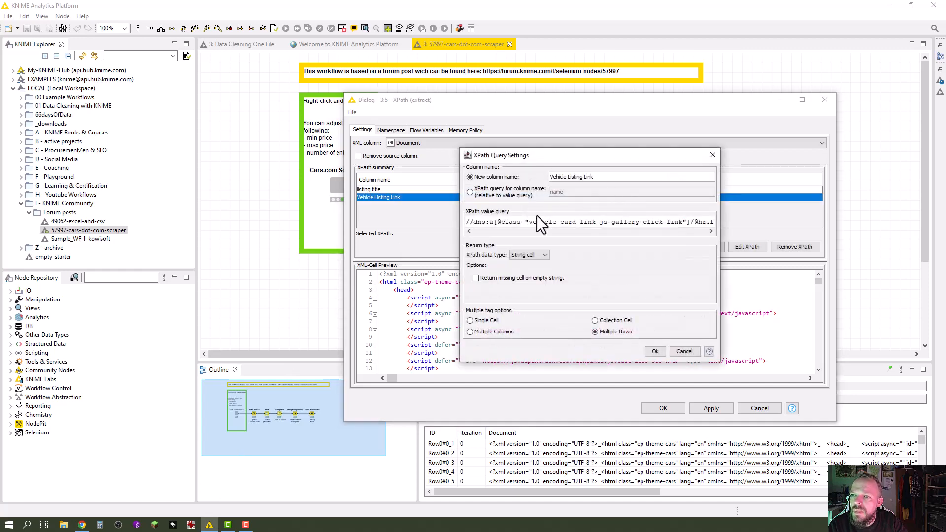
pyautogui.click(715, 154)
pyautogui.click(757, 411)
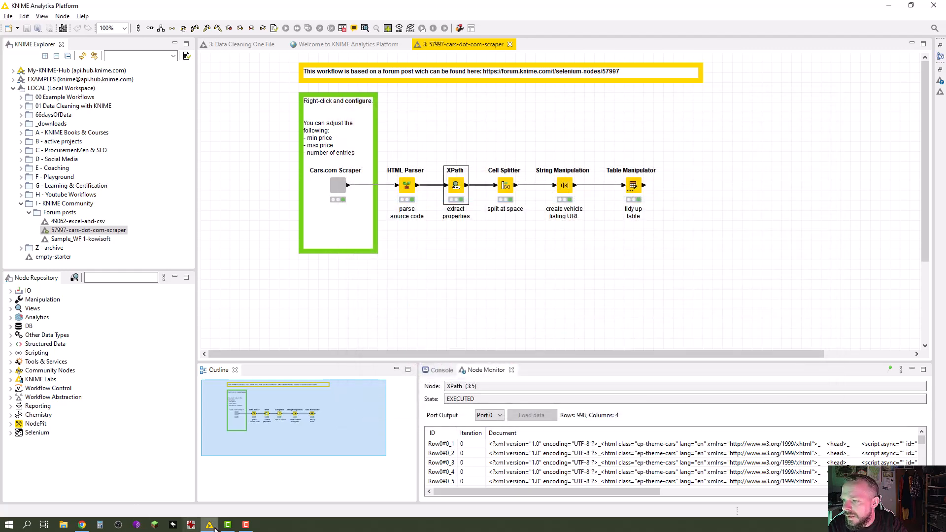
# Switch back to Chrome and copy the XPath of the 2014 Chevrolet Cruze 1LT vehicle-card-link anchor.
pyautogui.click(82, 525)
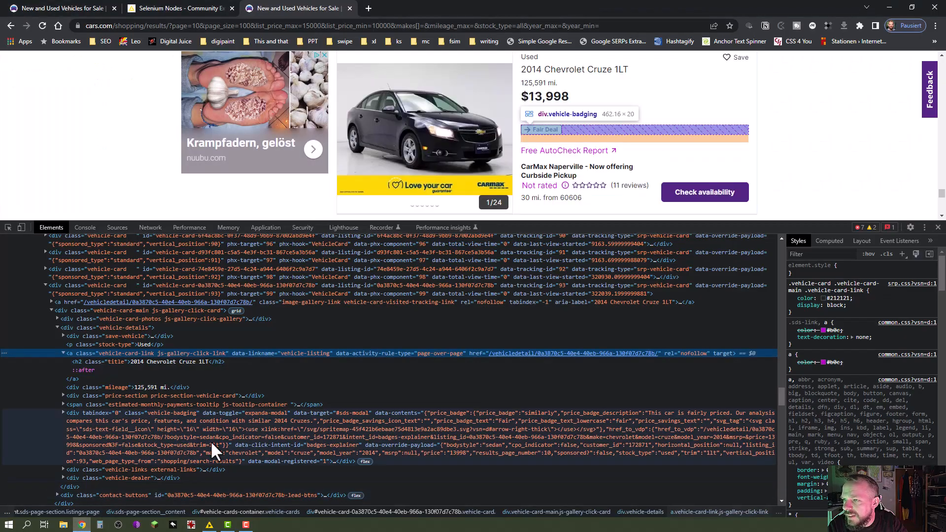
pyautogui.rightClick(92, 353)
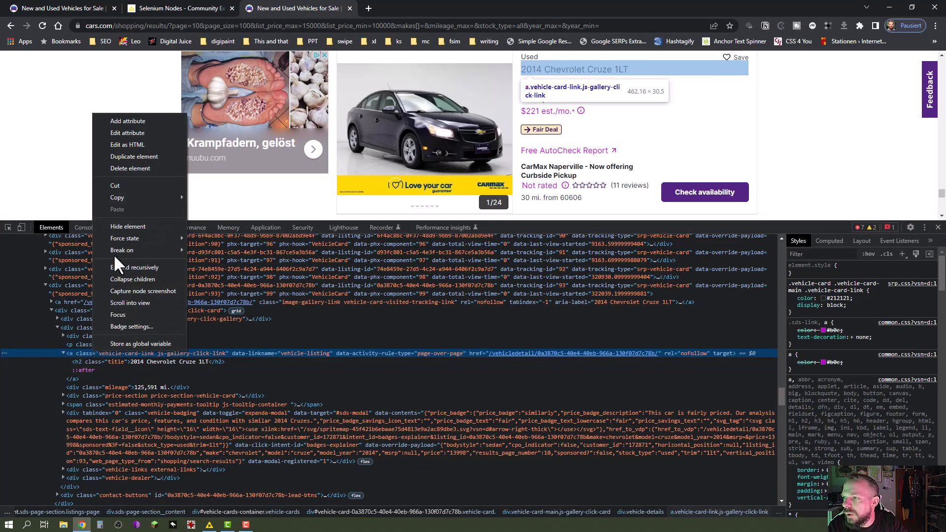
pyautogui.moveTo(139, 197)
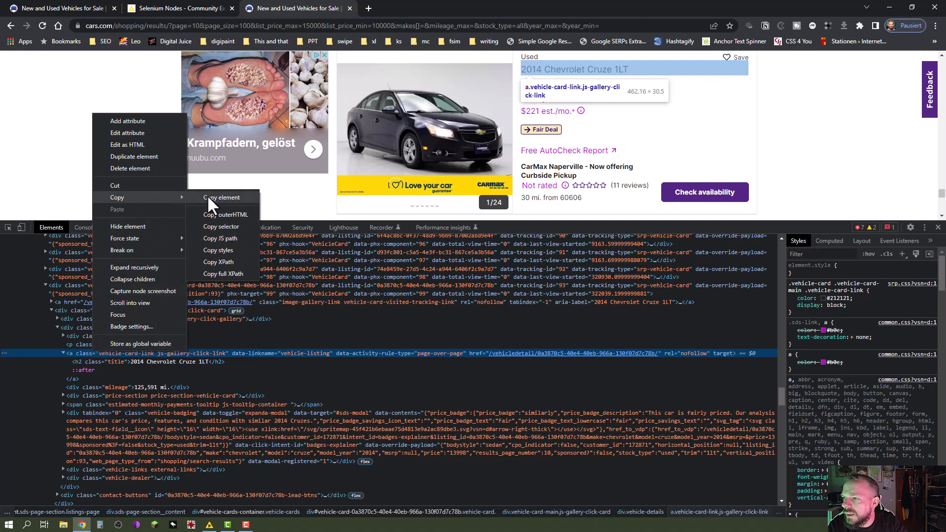
pyautogui.click(226, 260)
# Paste the copied XPath into a new browser tab's address field to read it, and close that tab without searching.
pyautogui.click(368, 7)
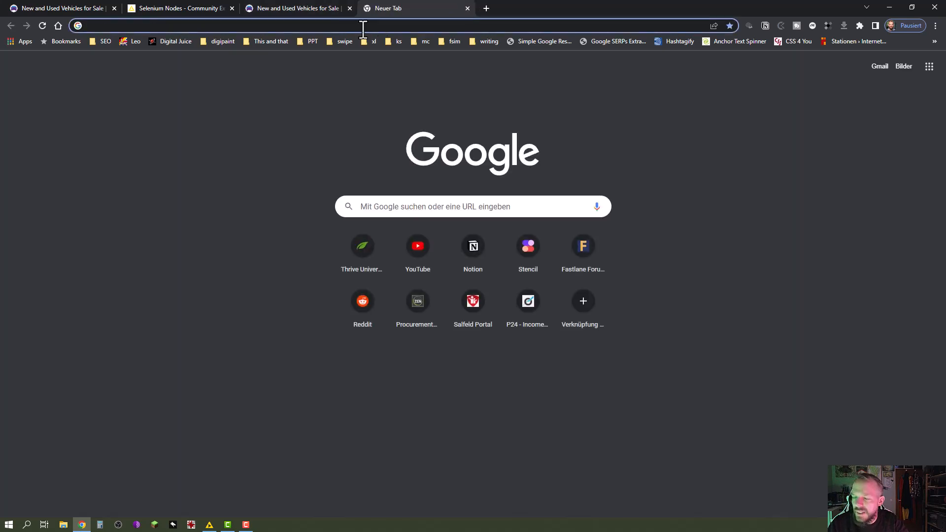
pyautogui.write('//*[@id="vehicle-card-0a3870c5-40e4-40eb-966a-130f07d7c78b"]/div/div[2]/a')
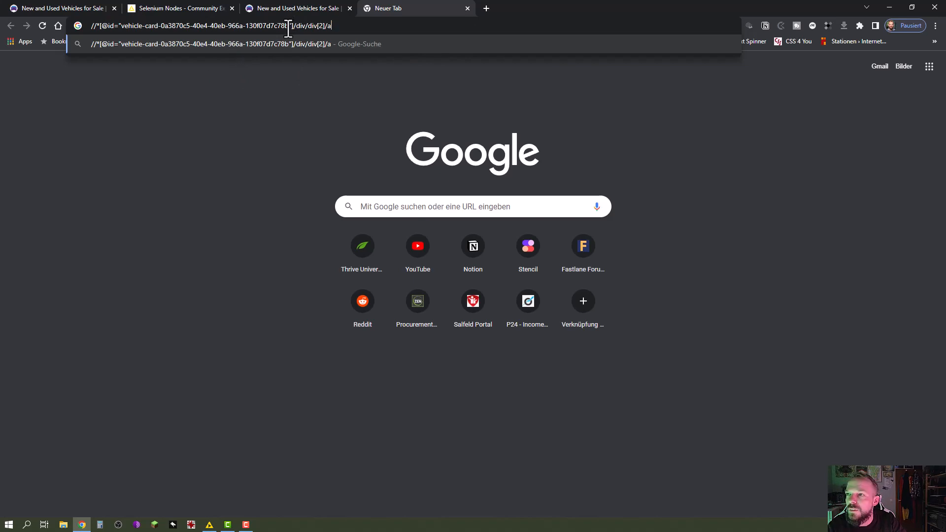
pyautogui.click(466, 7)
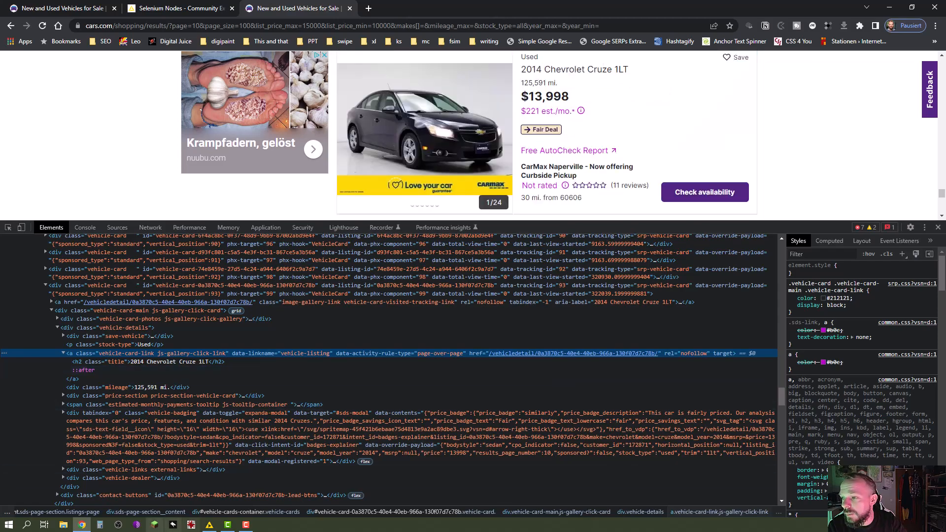
# Return to KNIME, review the XPath node's two class-based queries again, and close its settings without changes.
pyautogui.click(210, 524)
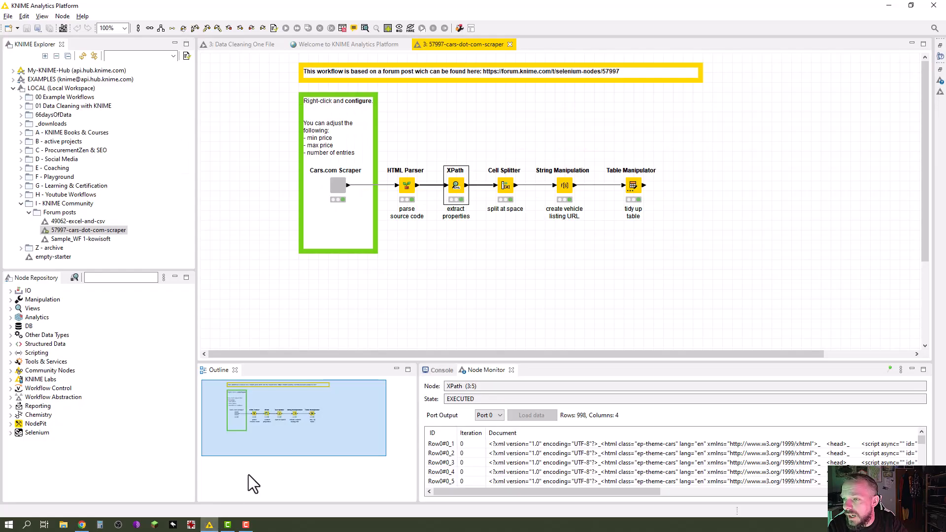
pyautogui.doubleClick(457, 190)
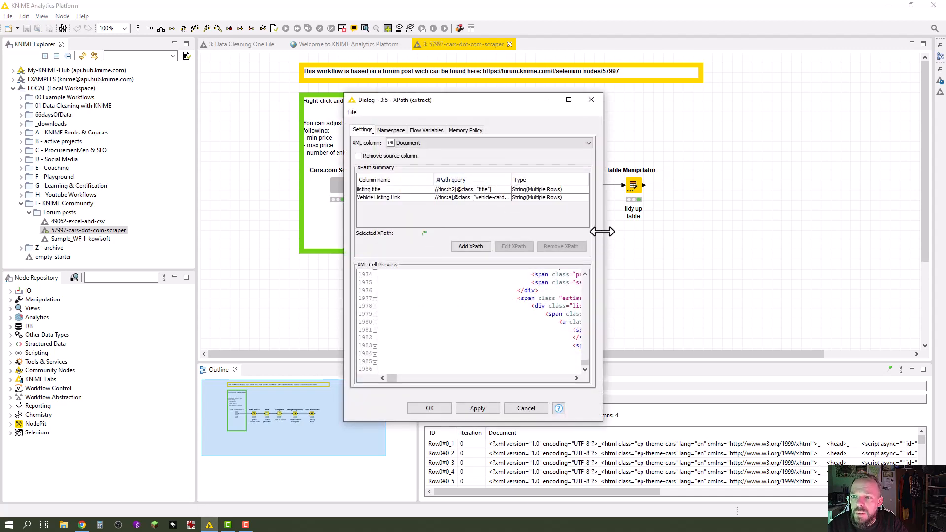
pyautogui.moveTo(602, 230); pyautogui.dragTo(692, 227)
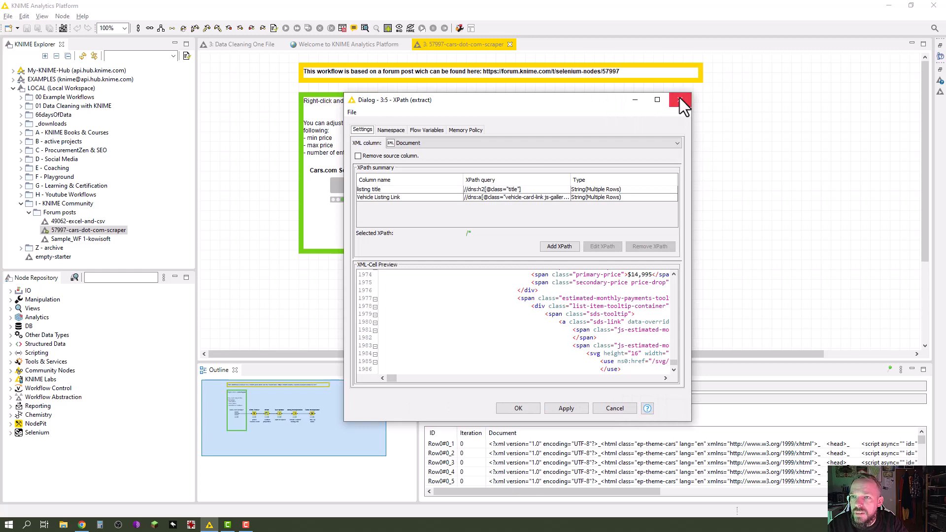
pyautogui.click(680, 100)
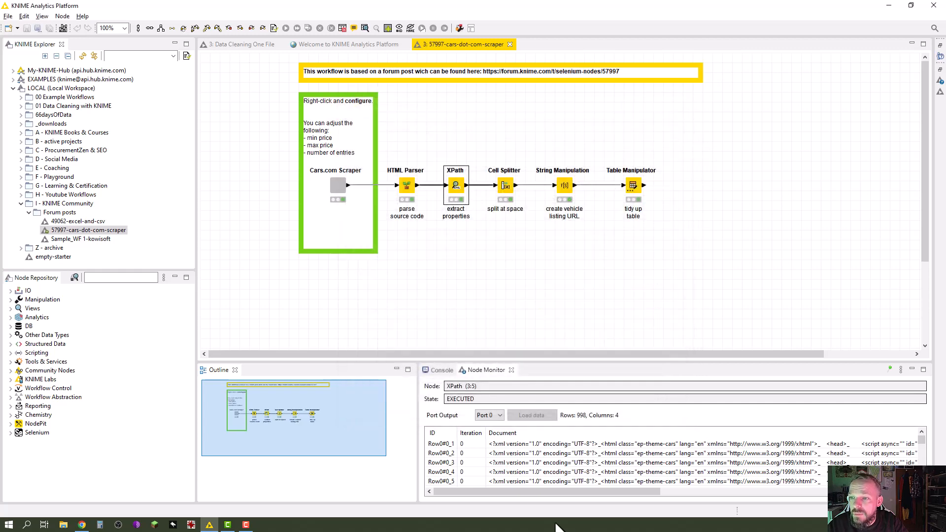
# Examine the listing title and Vehicle Listing Link columns in the XPath node's output table and close the table.
pyautogui.moveTo(578, 494); pyautogui.dragTo(827, 493)
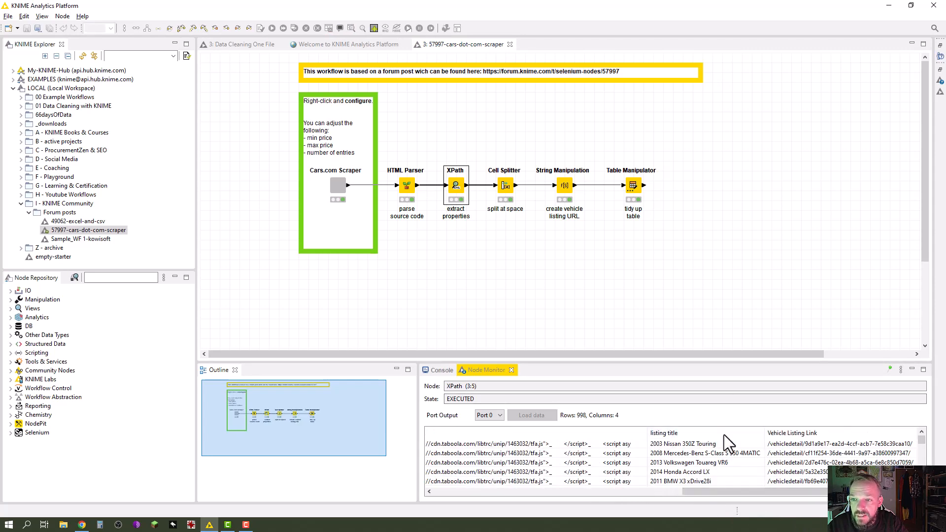
pyautogui.rightClick(452, 183)
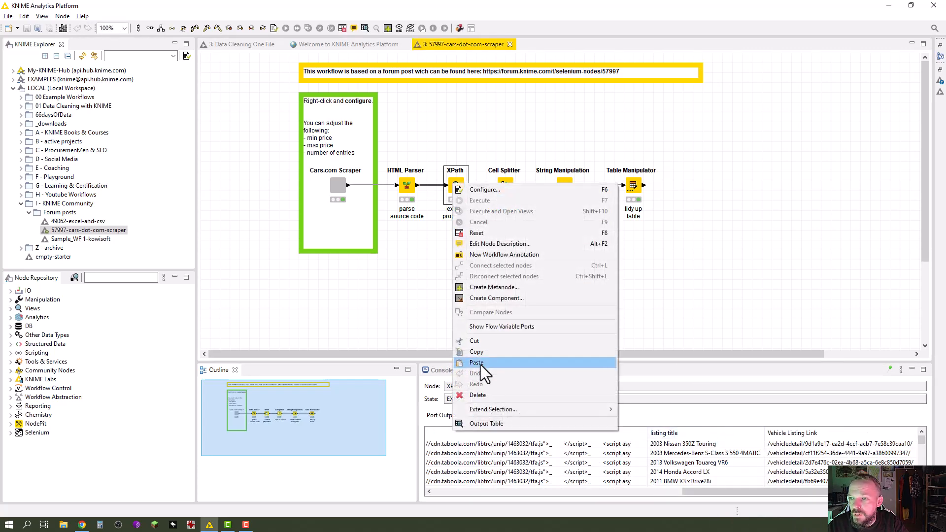
pyautogui.click(483, 423)
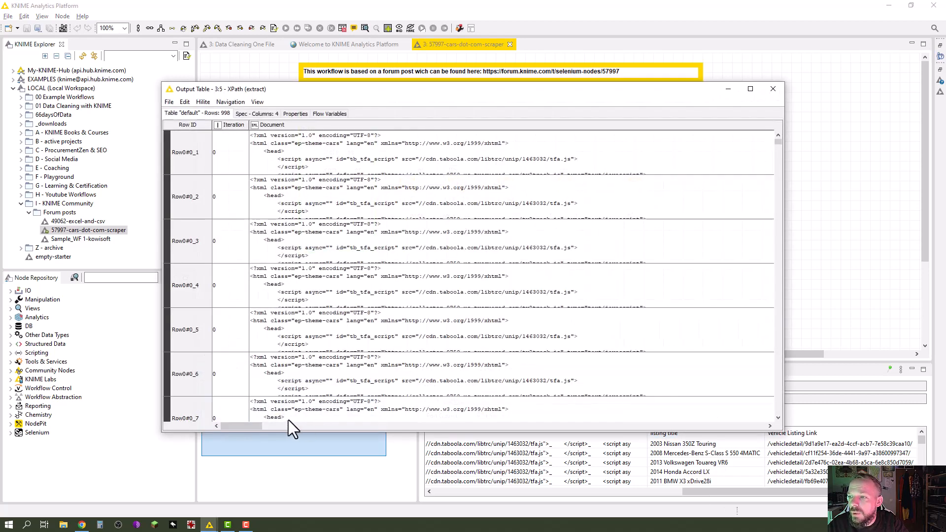
pyautogui.moveTo(237, 424); pyautogui.dragTo(746, 426)
pyautogui.click(614, 123)
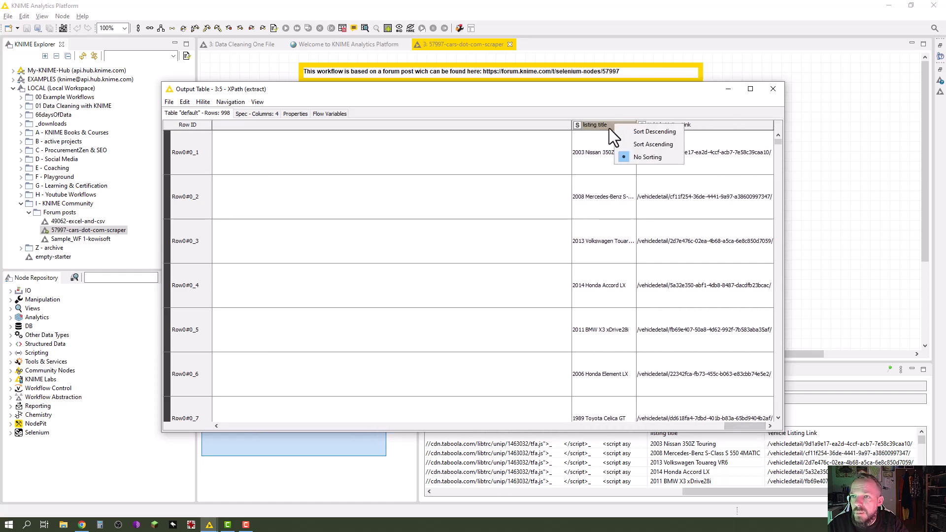
pyautogui.press('Escape')
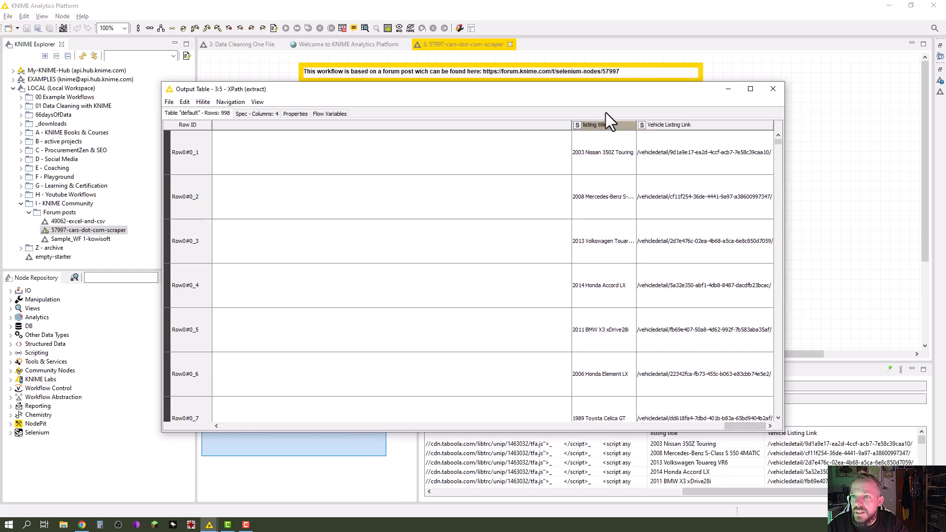
pyautogui.click(705, 123)
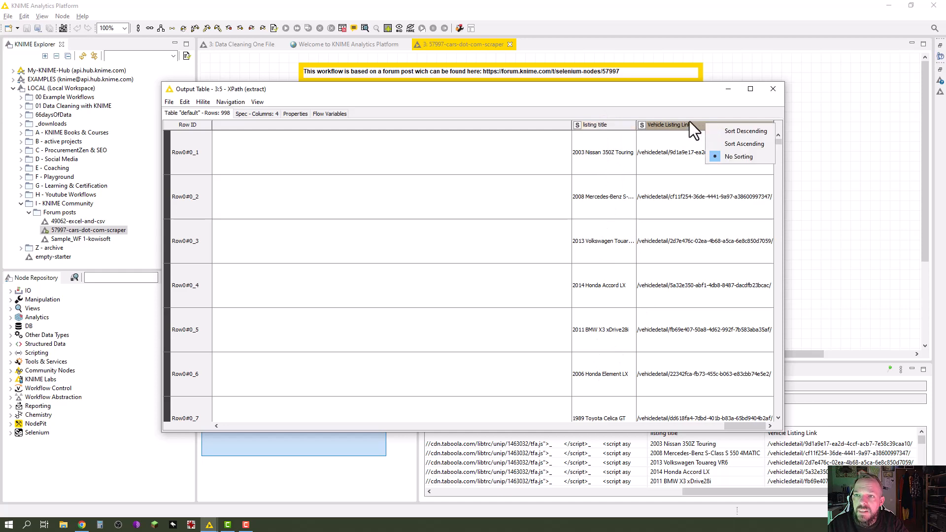
pyautogui.click(664, 152)
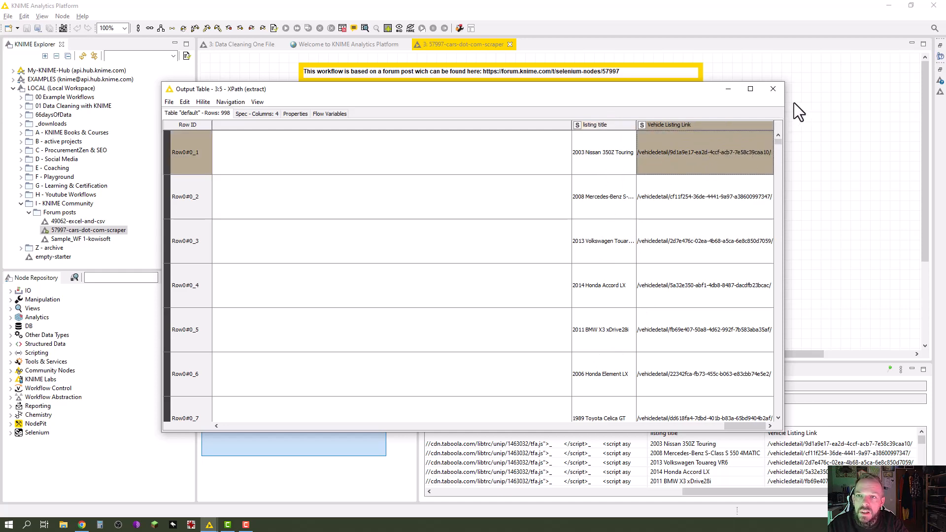
pyautogui.click(773, 89)
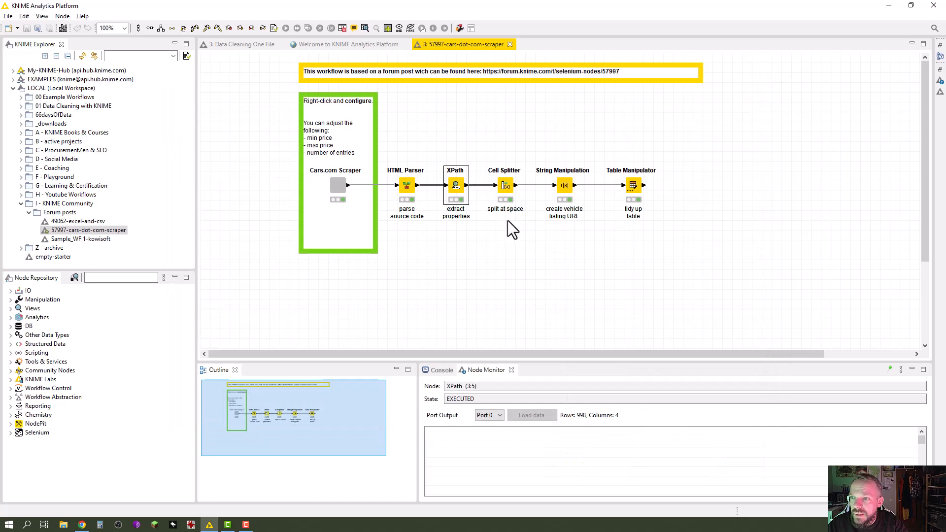
# Check how the Cell Splitter node splits the listing title column and close its settings without changes.
pyautogui.doubleClick(505, 190)
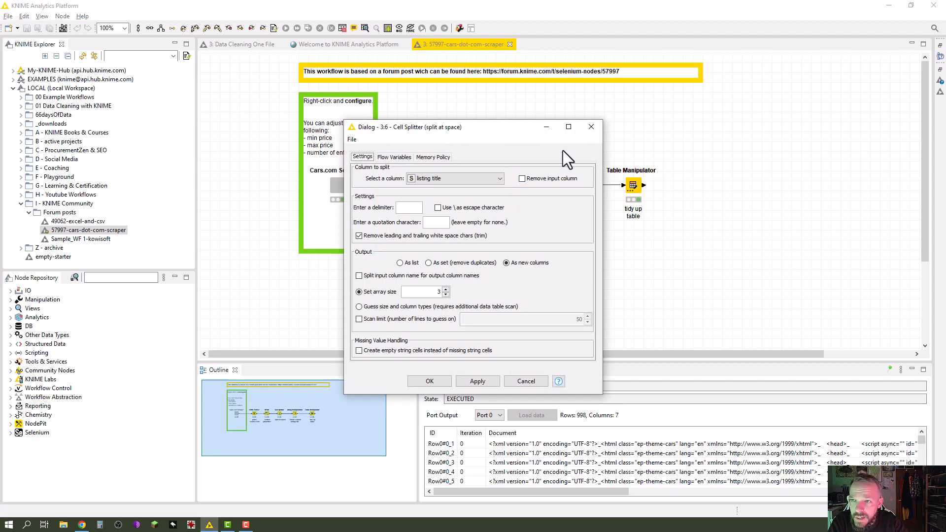
pyautogui.press('Escape')
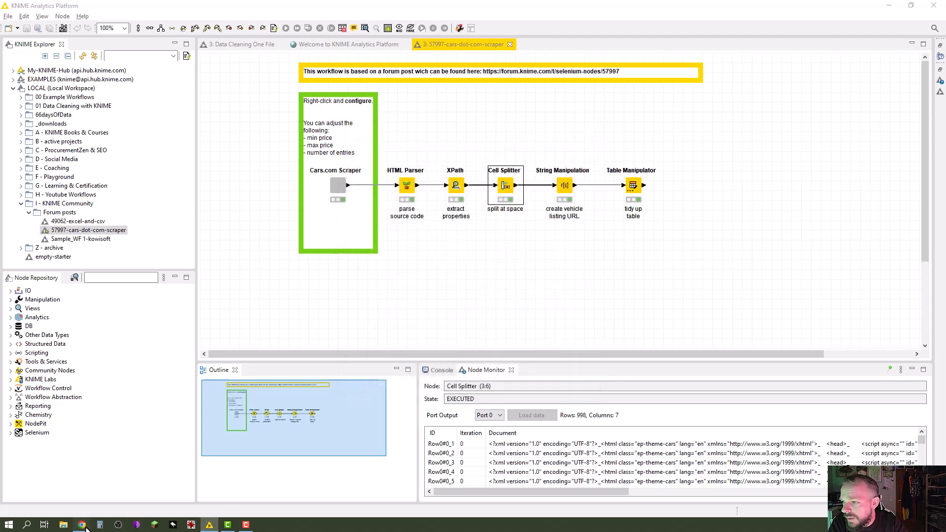
# Compare the cars.com listing titles in the browser with the Cell Splitter settings in KNIME, and close the settings without changes.
pyautogui.click(83, 525)
pyautogui.click(938, 228)
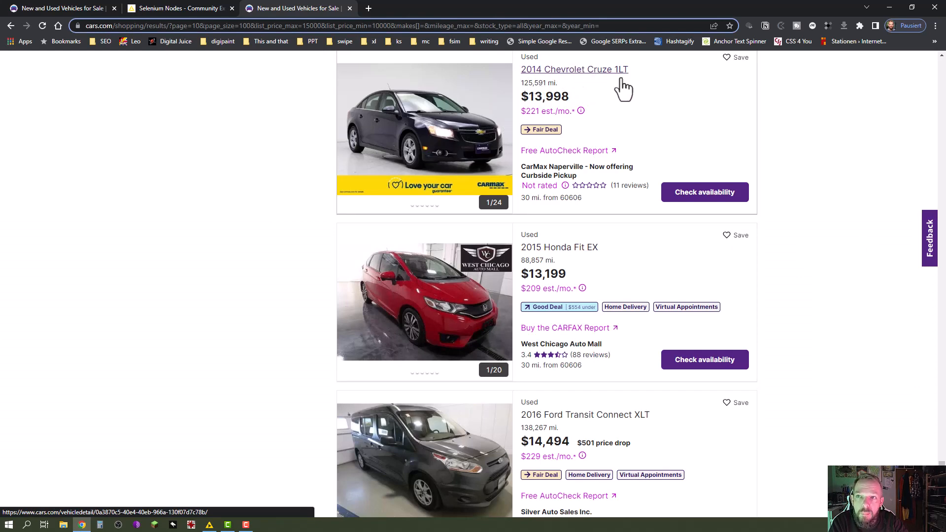
pyautogui.click(209, 525)
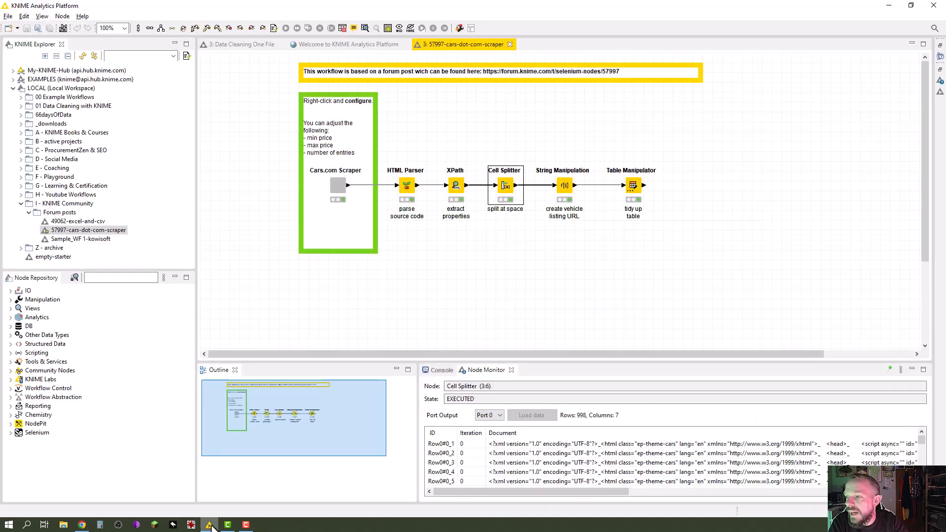
pyautogui.doubleClick(505, 183)
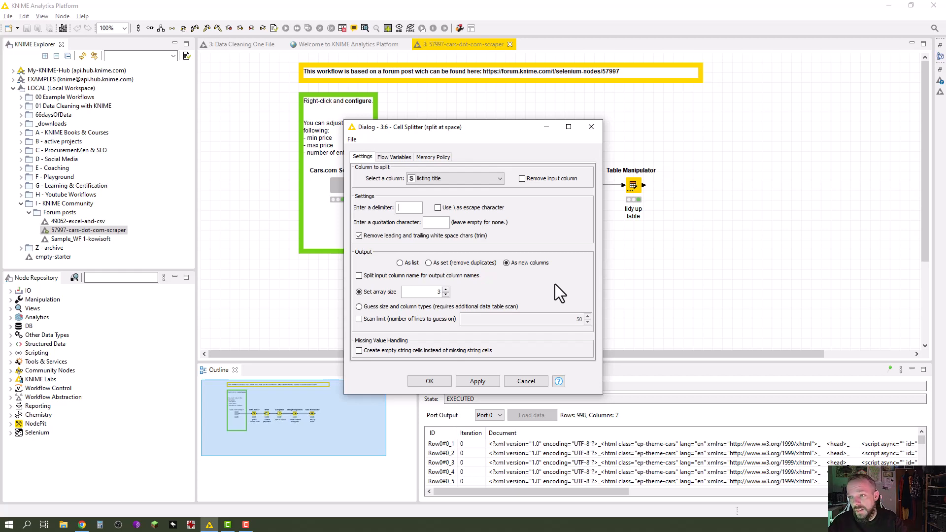
pyautogui.click(531, 382)
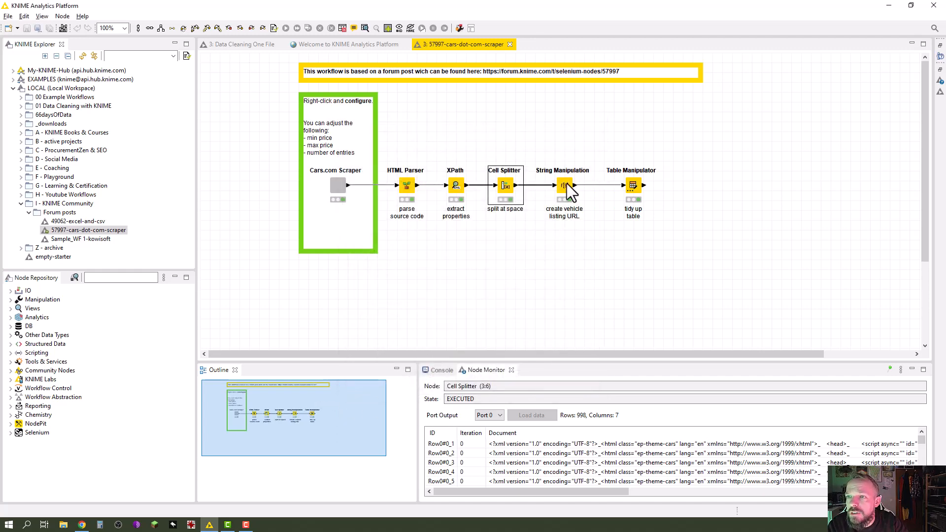
# Review the String Manipulation node's join expression that builds the vehicle listing URL, and close its settings without changes.
pyautogui.click(564, 212)
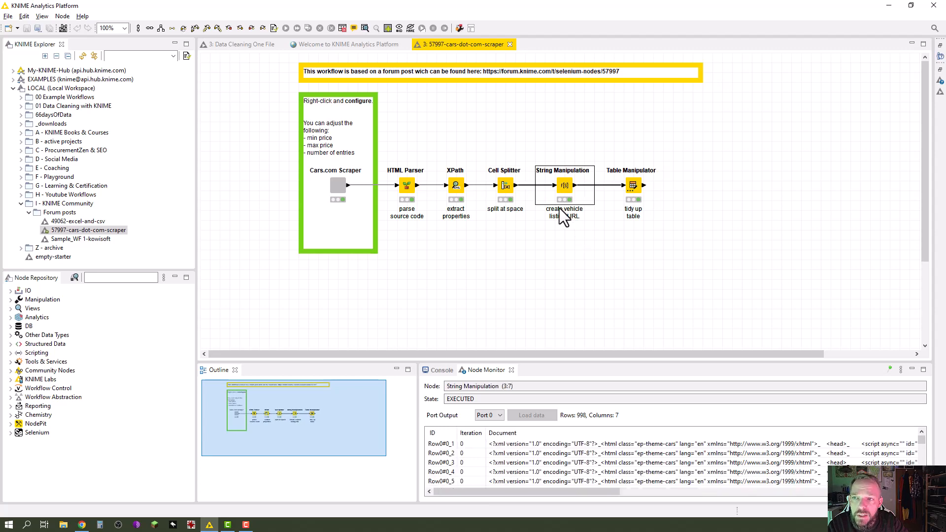
pyautogui.doubleClick(565, 183)
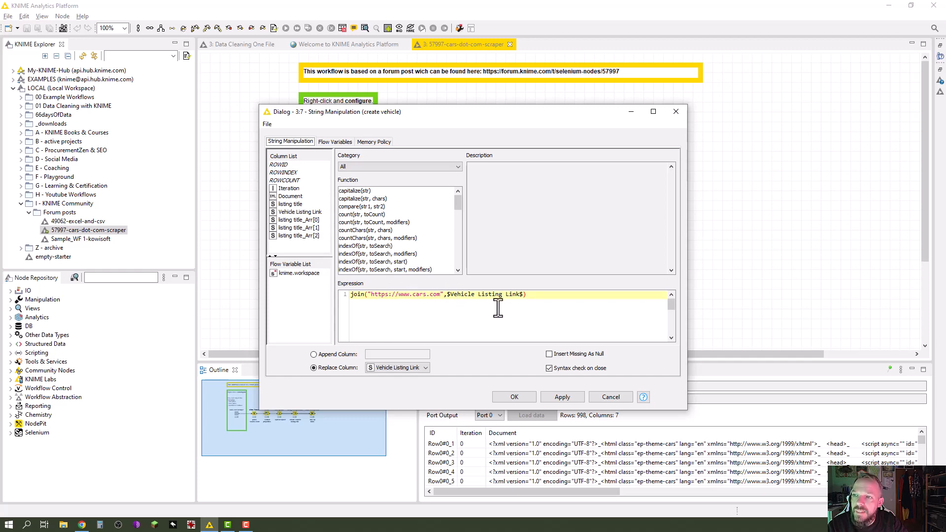
pyautogui.click(611, 397)
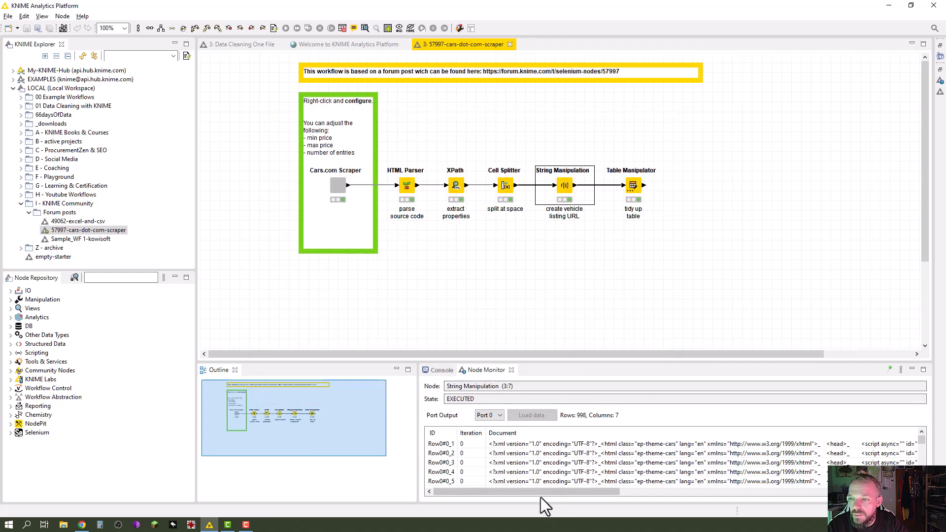
# Examine the Vehicle Listing Link column in the String Manipulation node's output and open its full appended table.
pyautogui.moveTo(540, 492); pyautogui.dragTo(788, 492)
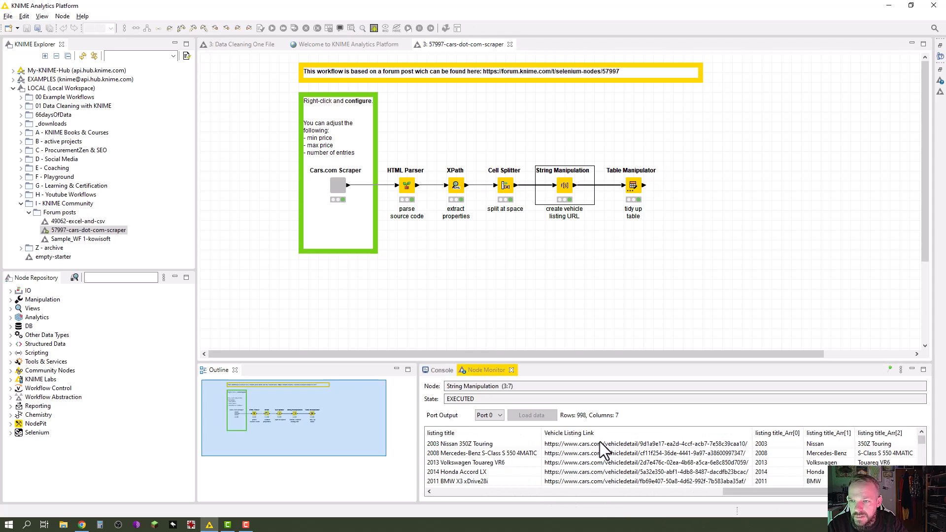
pyautogui.rightClick(565, 185)
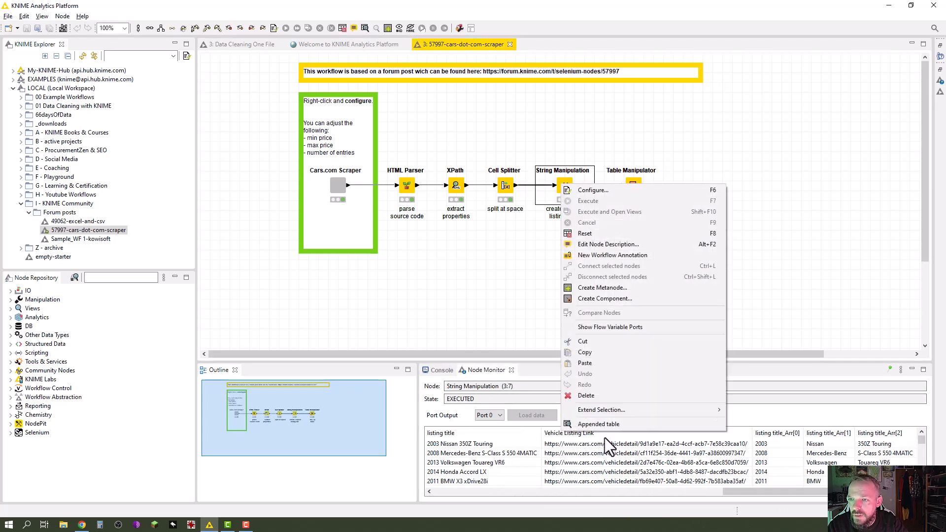
pyautogui.click(608, 423)
pyautogui.moveTo(236, 426); pyautogui.dragTo(748, 426)
# Copy the vehicle listing link of Row0#0_5, open it in a new browser tab, and look over the 2011 BMW X3 xDrive28i listing.
pyautogui.click(587, 328)
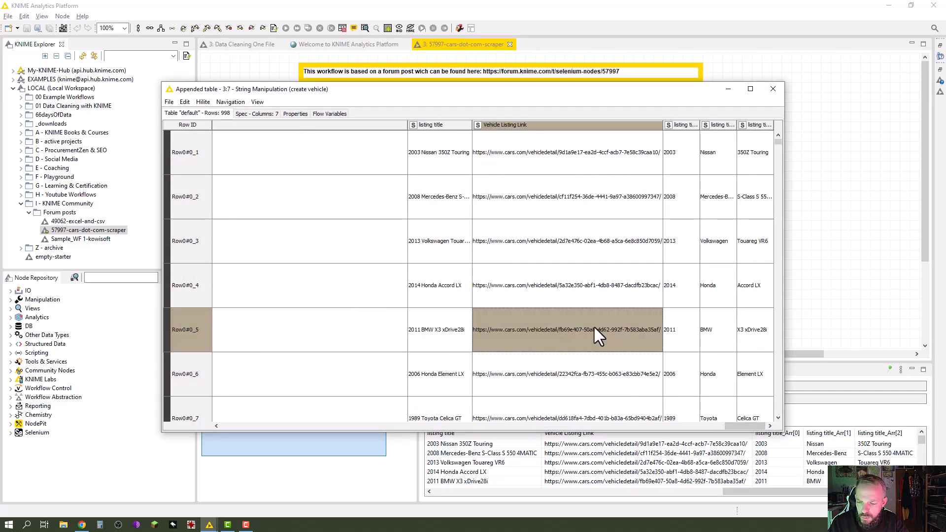
pyautogui.hotkey('alt', 'Tab')
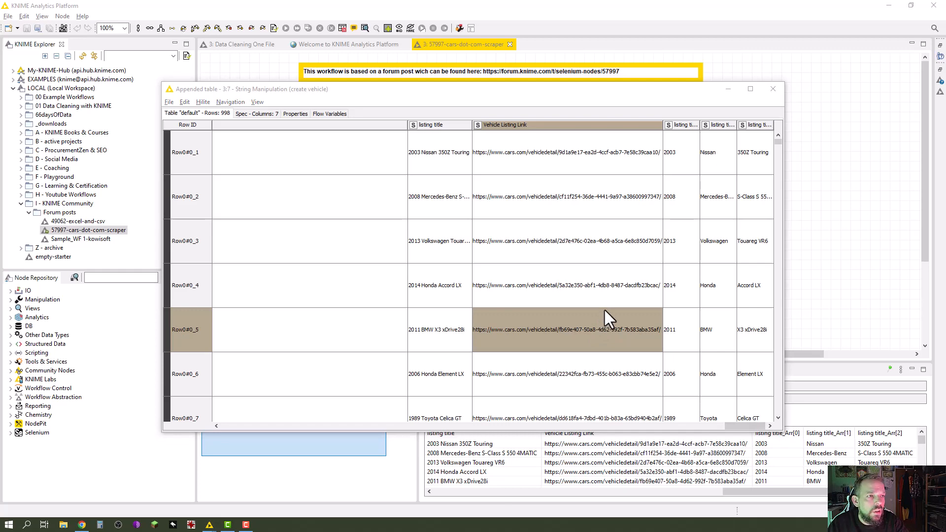
pyautogui.hotkey('ctrl', 't')
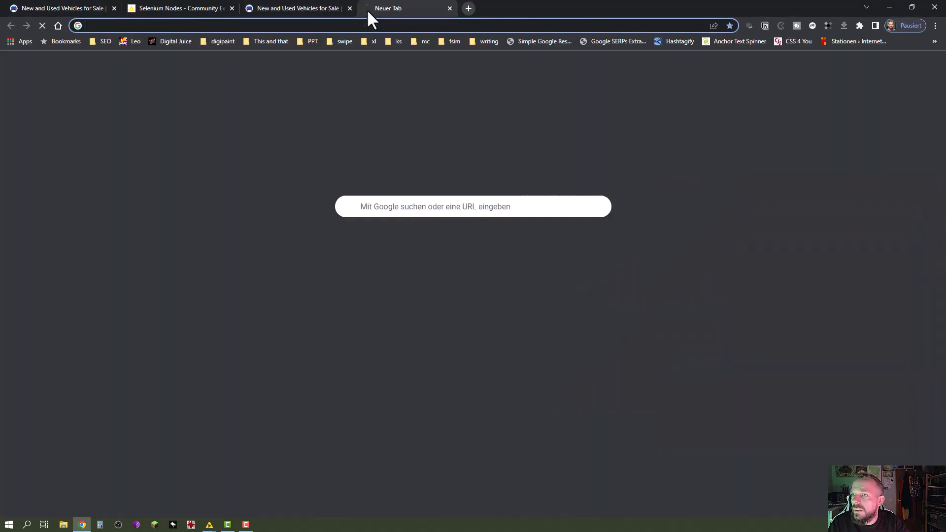
pyautogui.write('https://www.cars.com/vehicledetail/fb69e407-50a8-4d62-992f-7b583aba35af/')
pyautogui.press('Return')
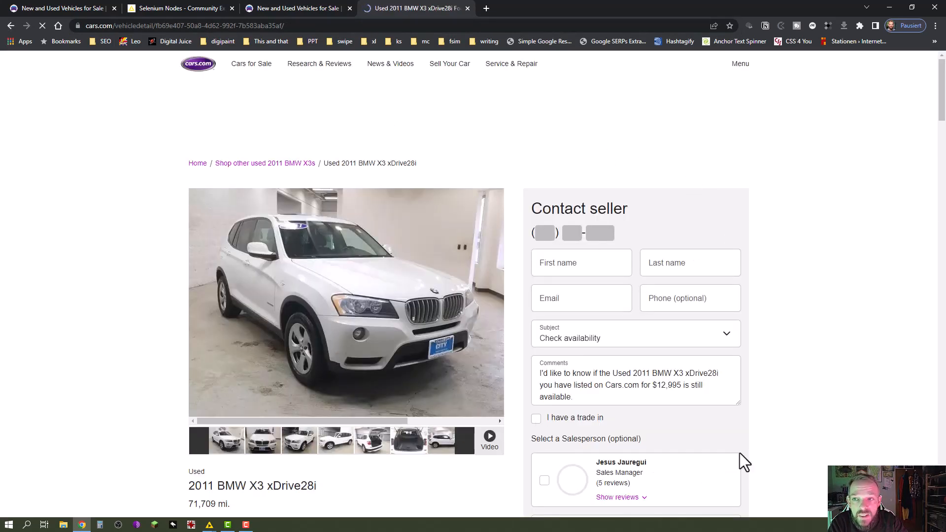
pyautogui.scroll(-3, 442, 457)
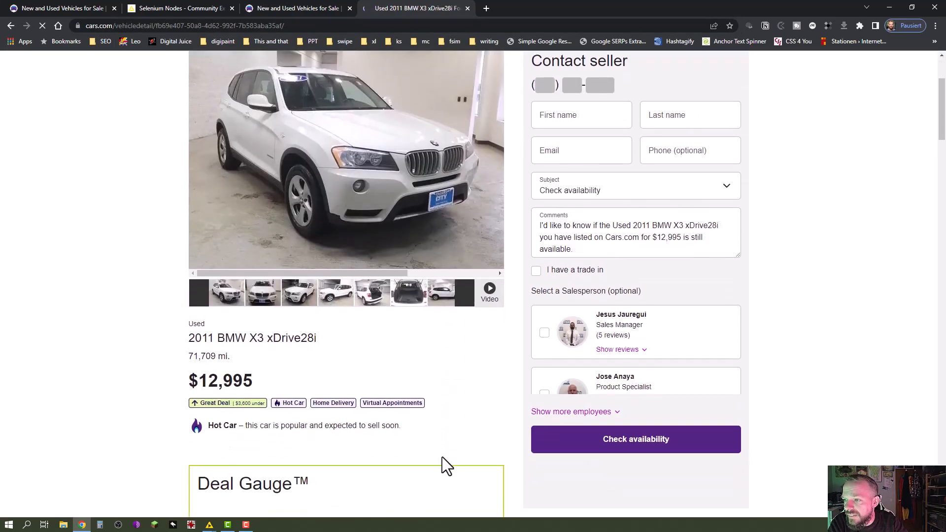
pyautogui.scroll(3, 444, 448)
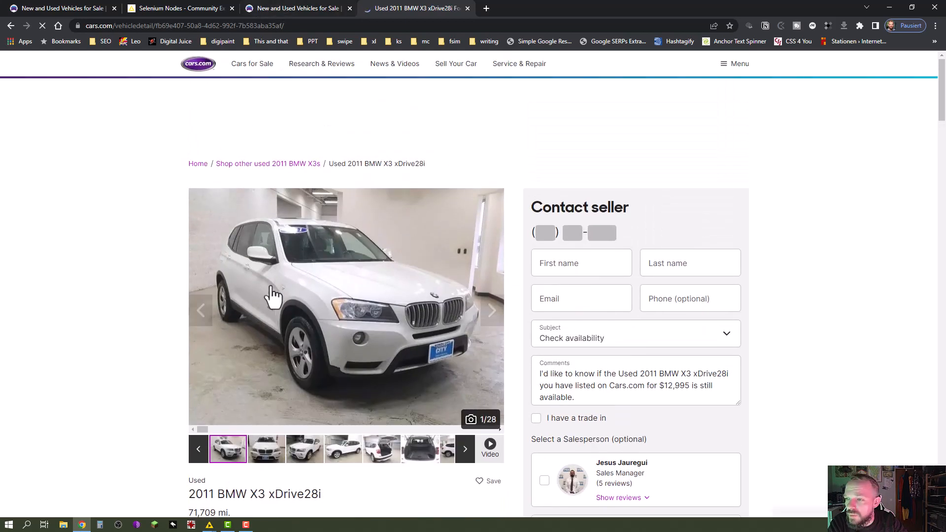
# Close the String Manipulation node's appended table and return to the KNIME workflow.
pyautogui.moveTo(209, 525)
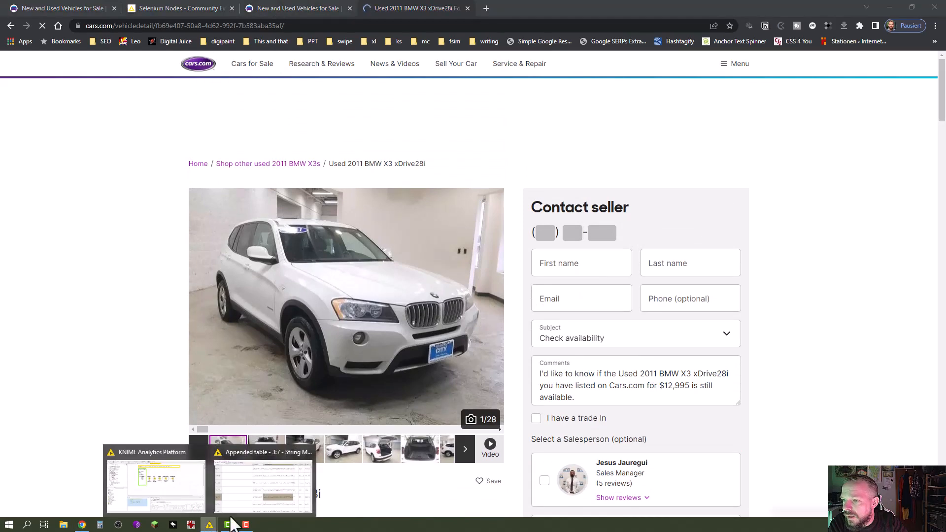
pyautogui.click(268, 474)
pyautogui.click(773, 90)
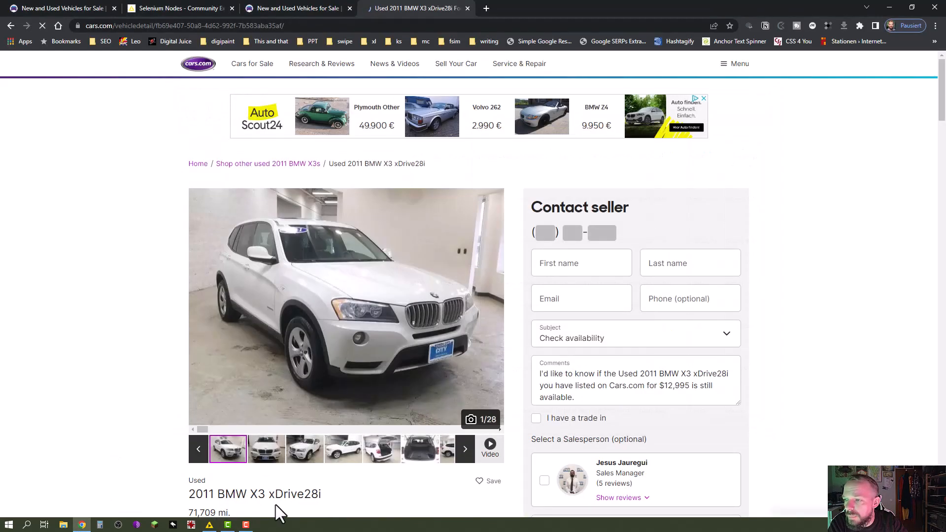
pyautogui.click(210, 525)
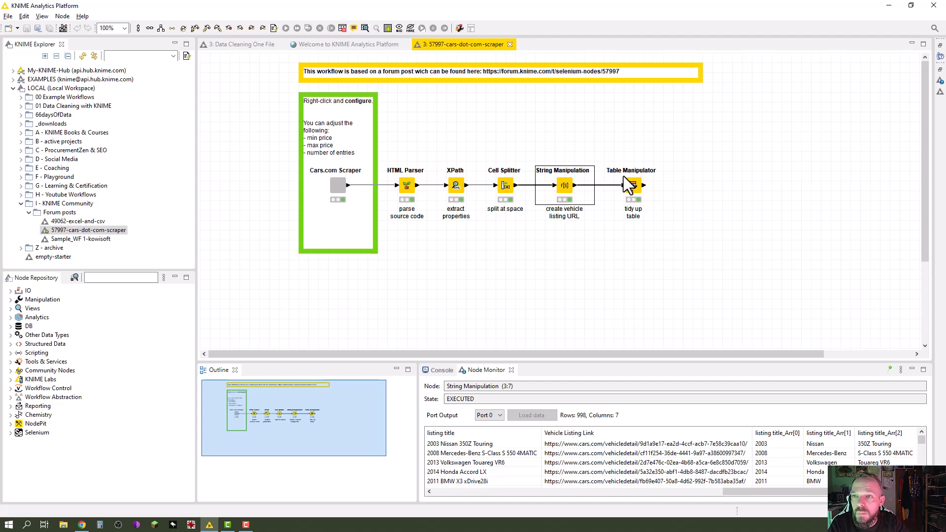
# Open the Table Manipulator node's settings and examine how columns are reordered, included and excluded, using the Vehicle Listing Link row.
pyautogui.doubleClick(632, 185)
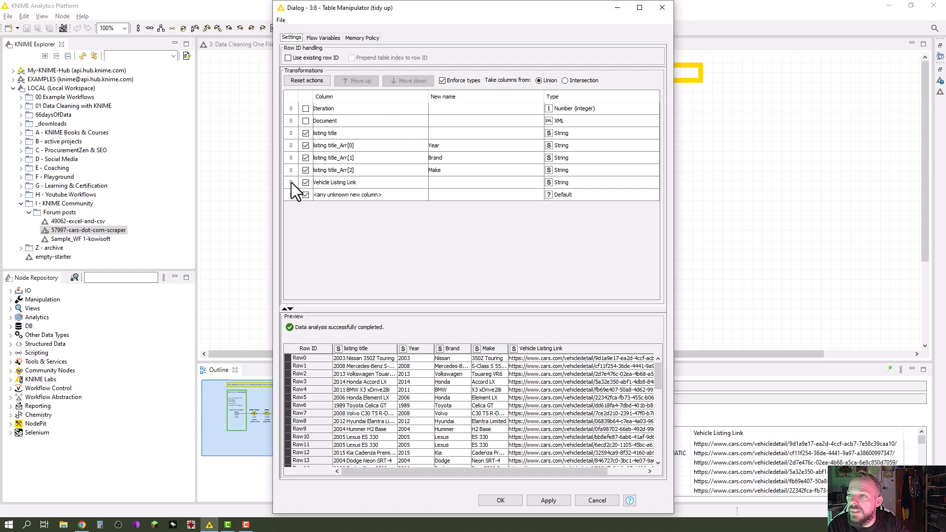
pyautogui.moveTo(291, 182)
pyautogui.mouseDown()
pyautogui.moveTo(294, 164)
pyautogui.moveTo(296, 190)
pyautogui.mouseUp()
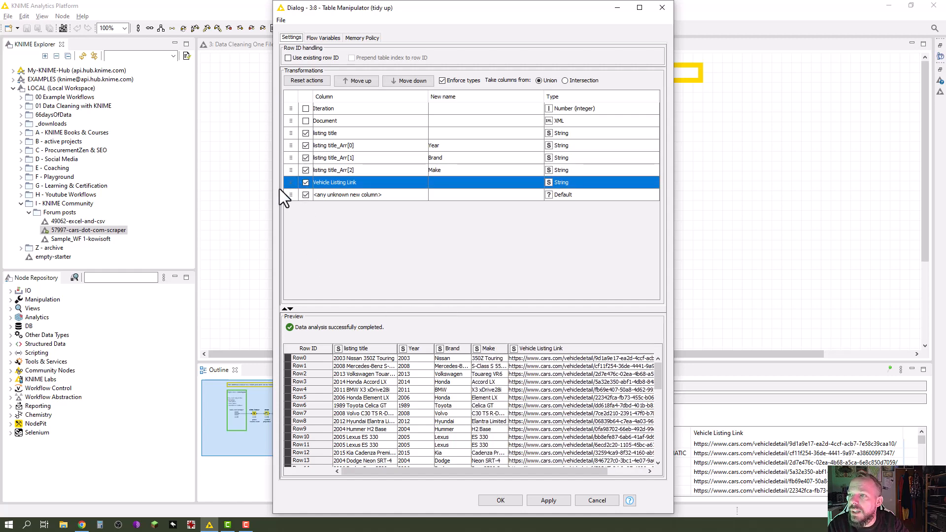
pyautogui.click(306, 182)
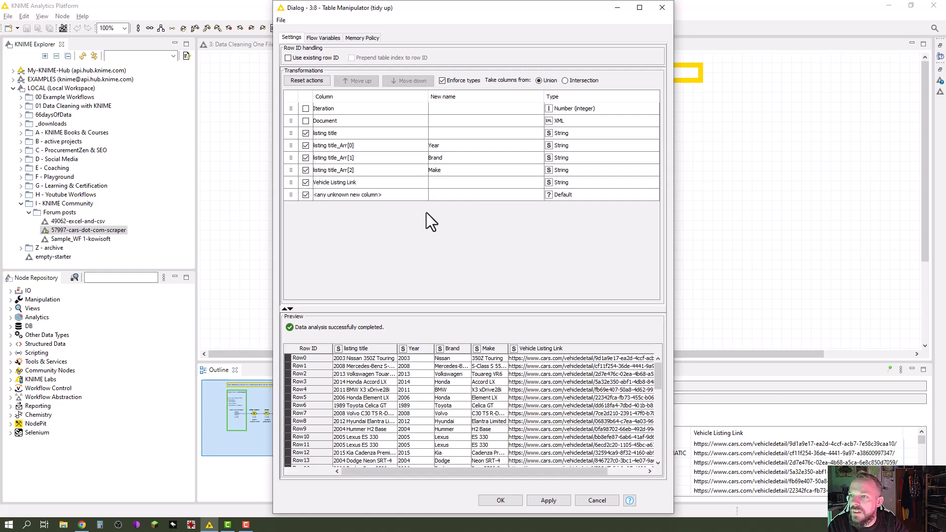
# Try Year1 as the new name of the listing title_Arr[0] column, restoring Year before closing the settings.
pyautogui.click(487, 143)
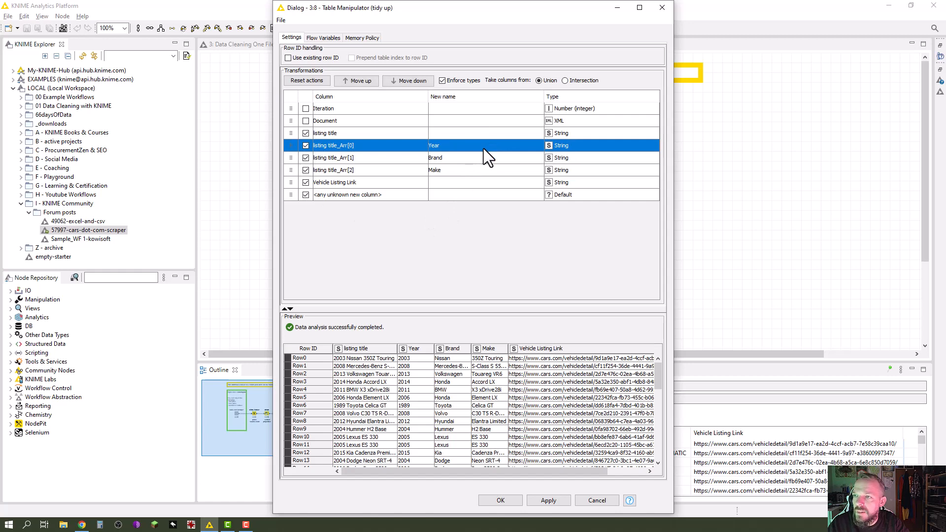
pyautogui.click(483, 149)
pyautogui.write('1')
pyautogui.press('Return')
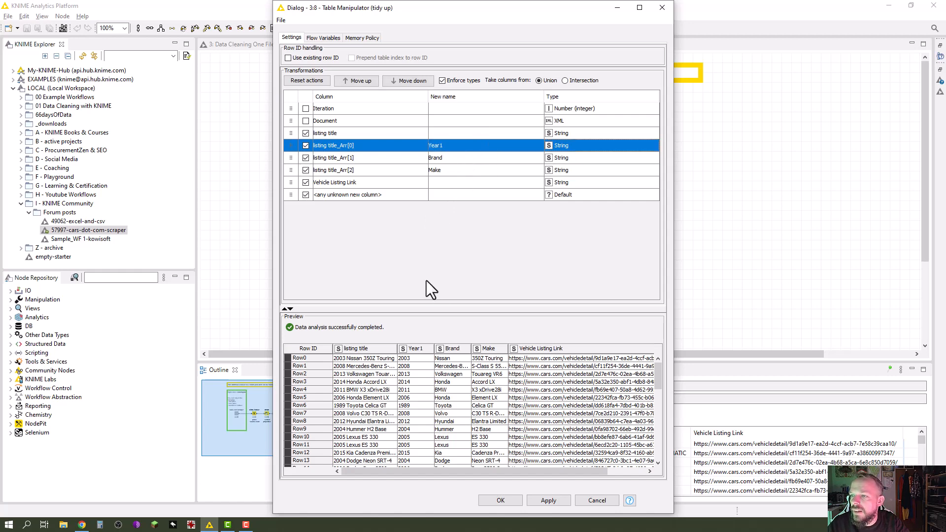
pyautogui.click(468, 149)
pyautogui.press('Return')
pyautogui.press('Return')
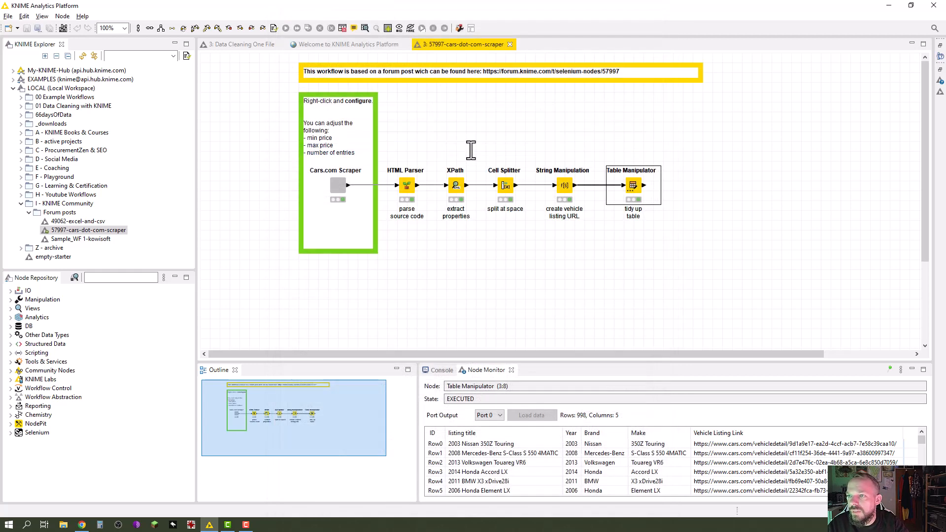